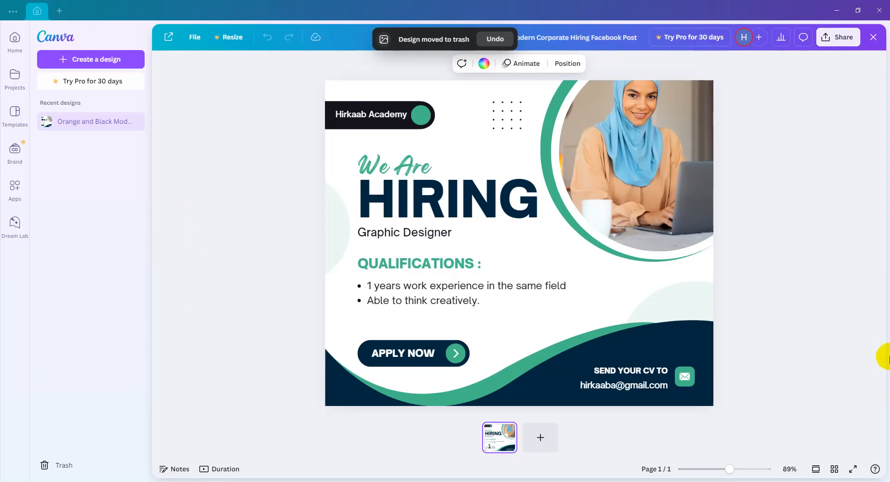
Create a new custom-size design 200 px wide and 200 px high.
left_click(129, 58)
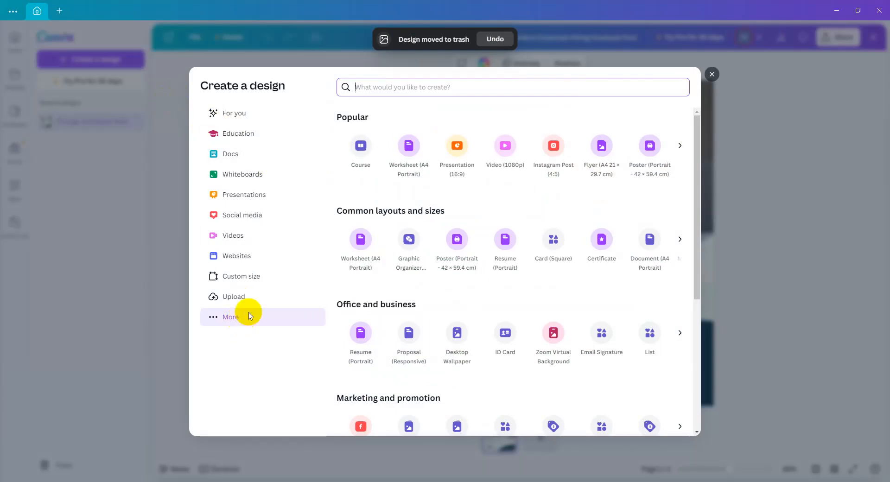
left_click(250, 278)
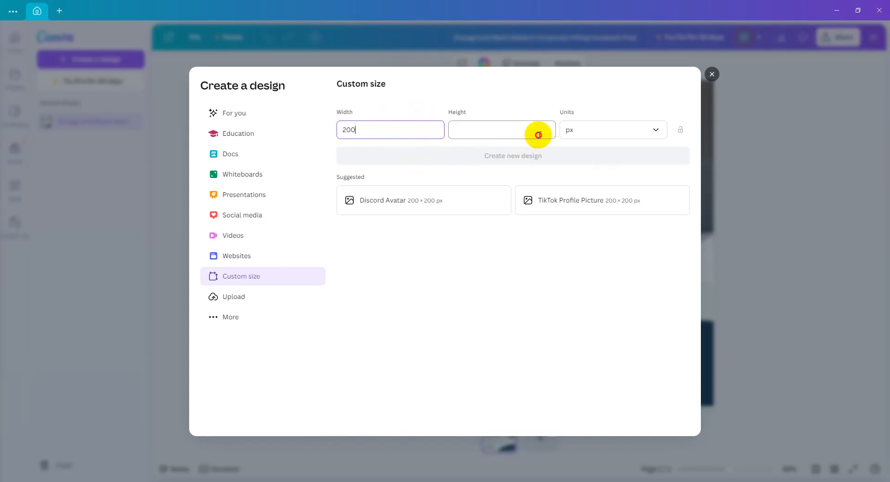
type("200")
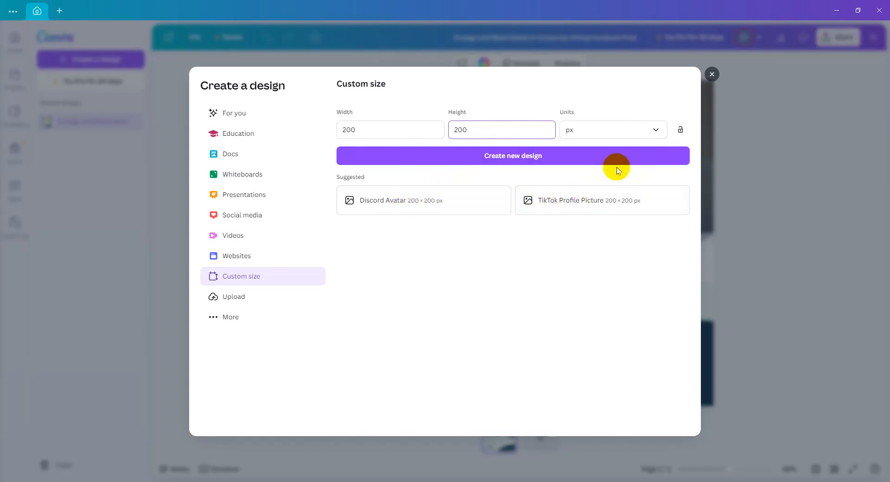
left_click(533, 158)
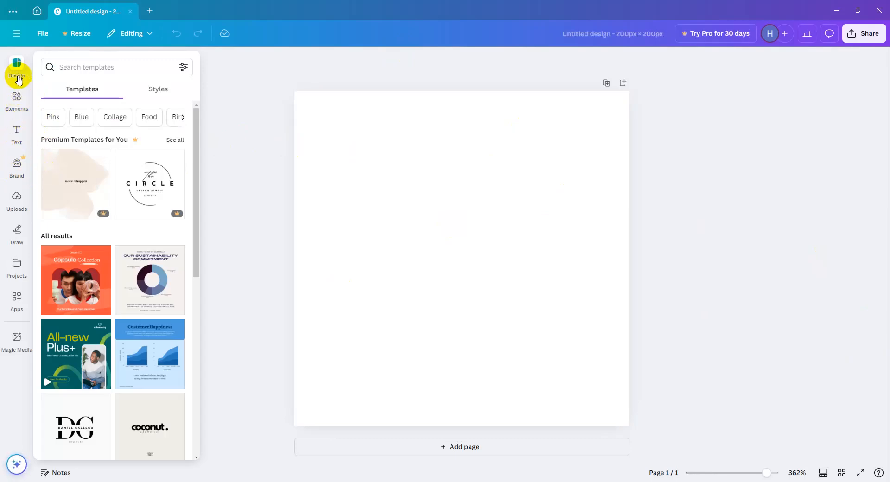
Browse the suggested templates for the blank design.
scroll(139, 260, "down", 8)
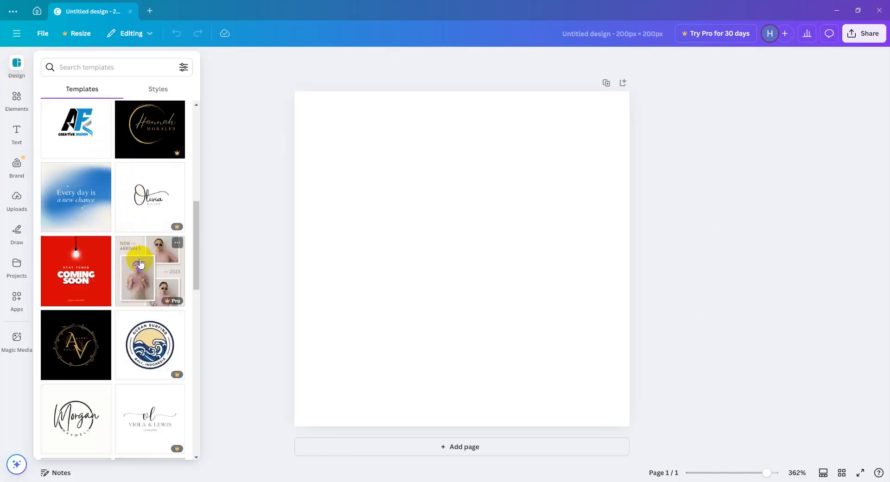
scroll(150, 336, "down", 3)
scroll(149, 330, "down", 20)
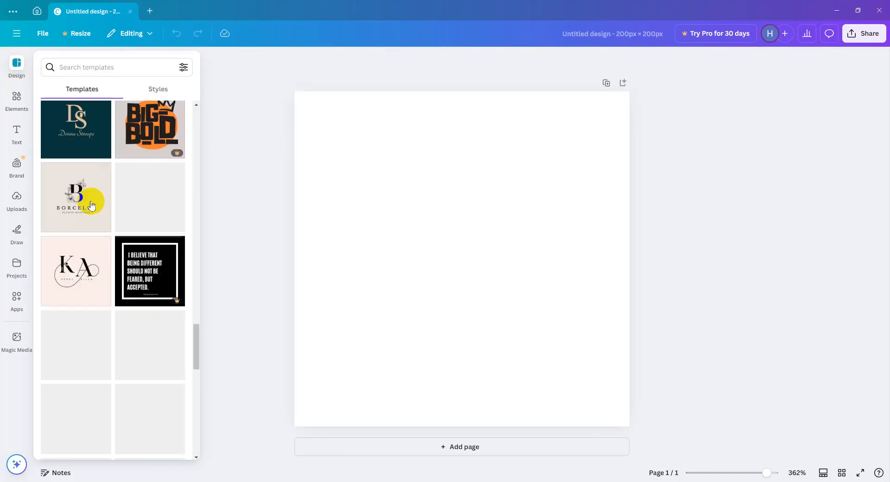
left_click(106, 93)
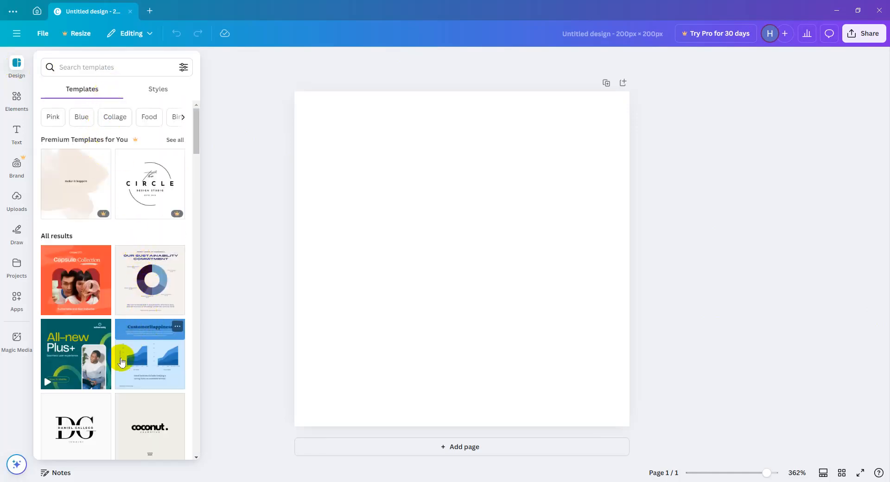
scroll(139, 369, "down", 20)
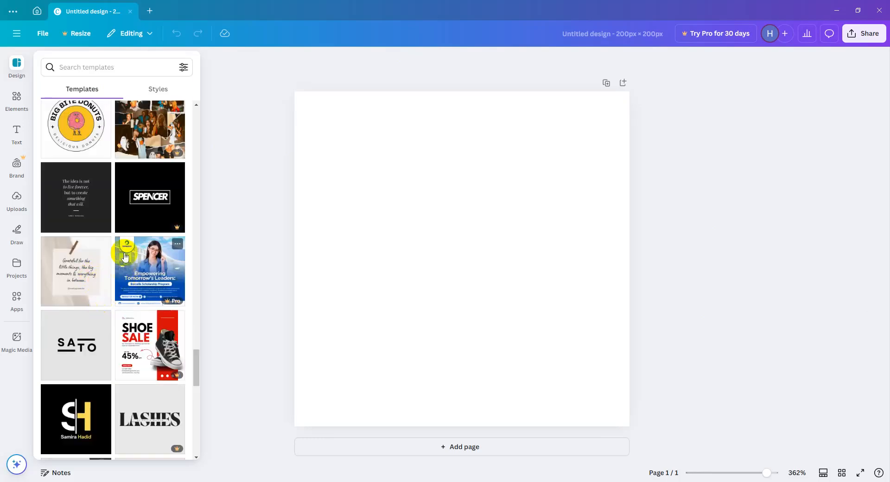
Search the templates for "infographic".
left_click(85, 61)
type("info")
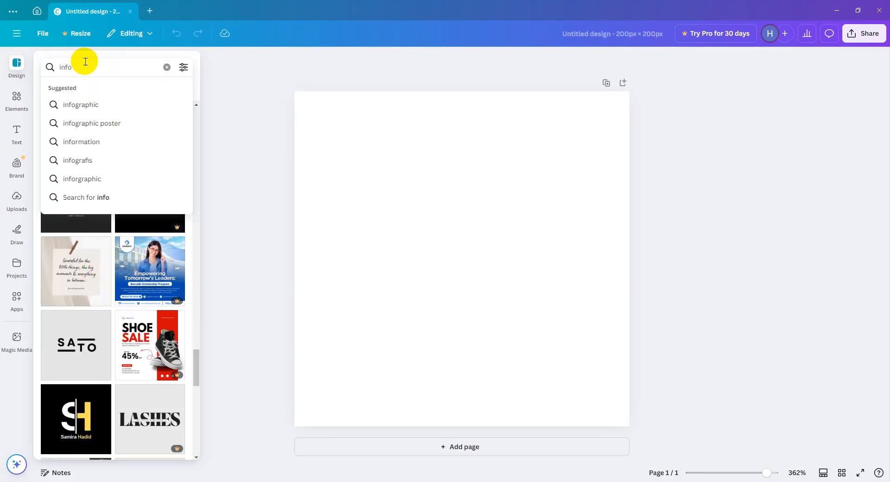
left_click(101, 104)
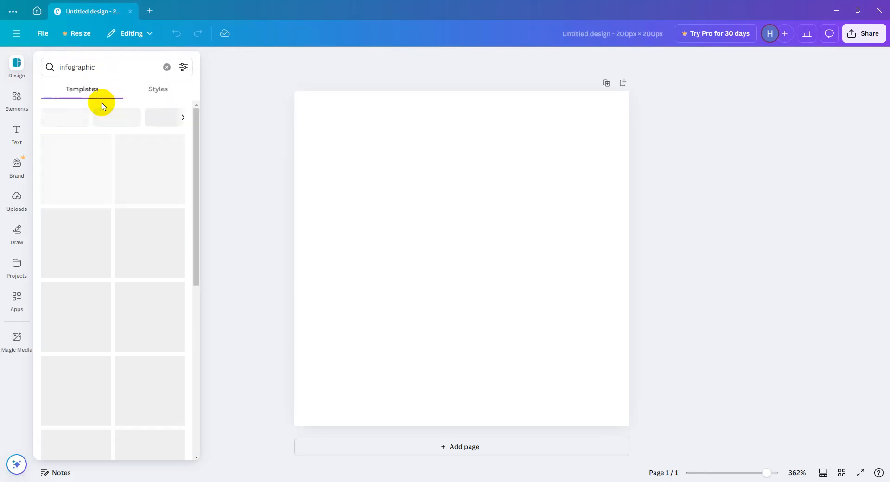
Replace the template search term with "loog" and run the search.
left_click(99, 65)
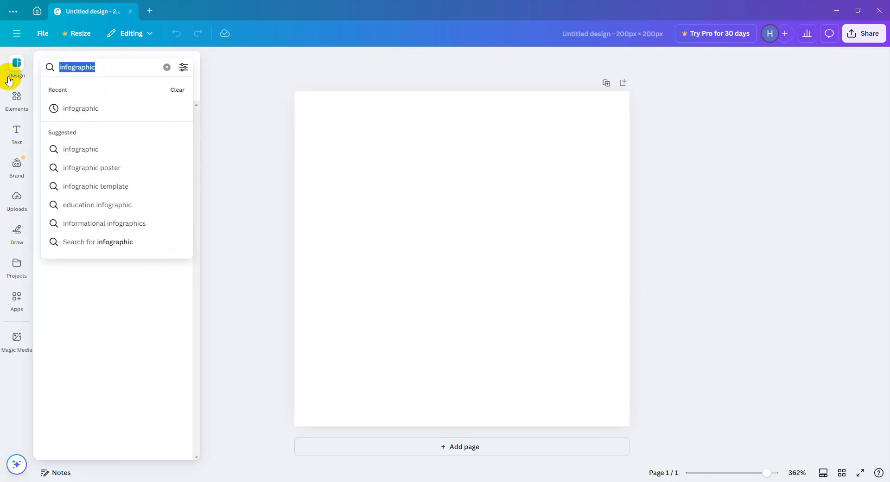
type("loog")
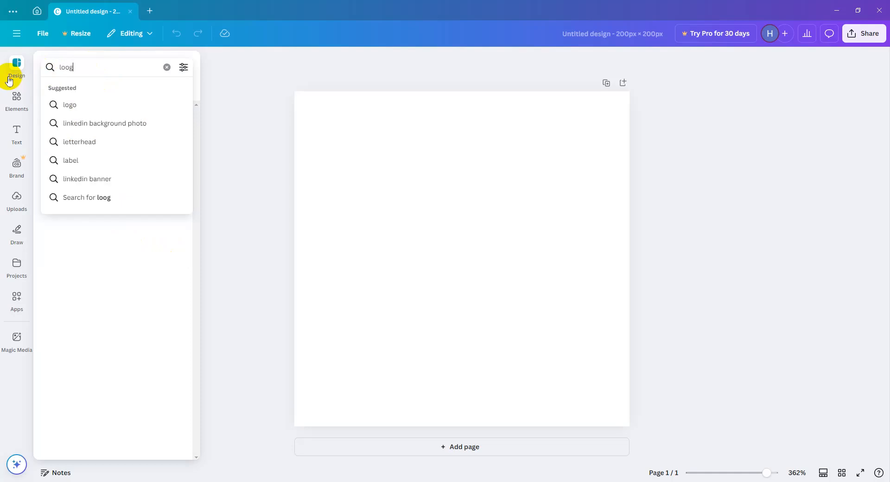
key("Return")
Search the templates for "AI logo" and look over the suggested logo designs.
left_click(88, 65)
type("AI")
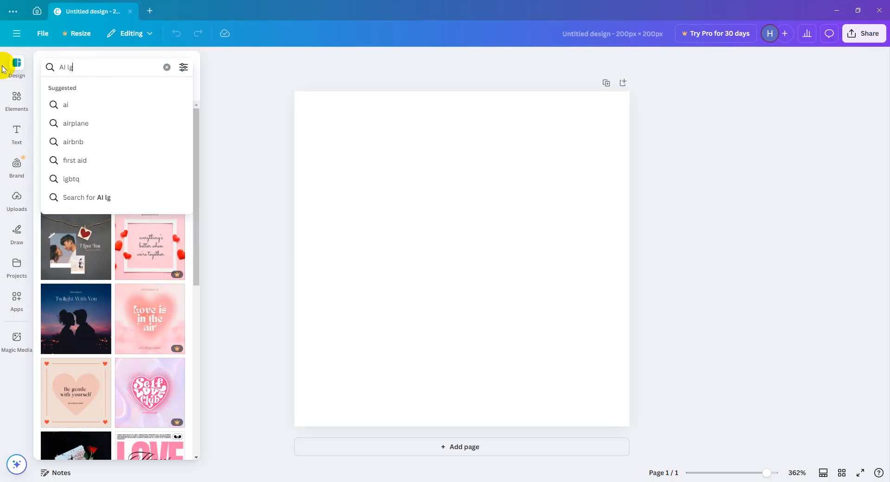
type(" logo")
key("Return")
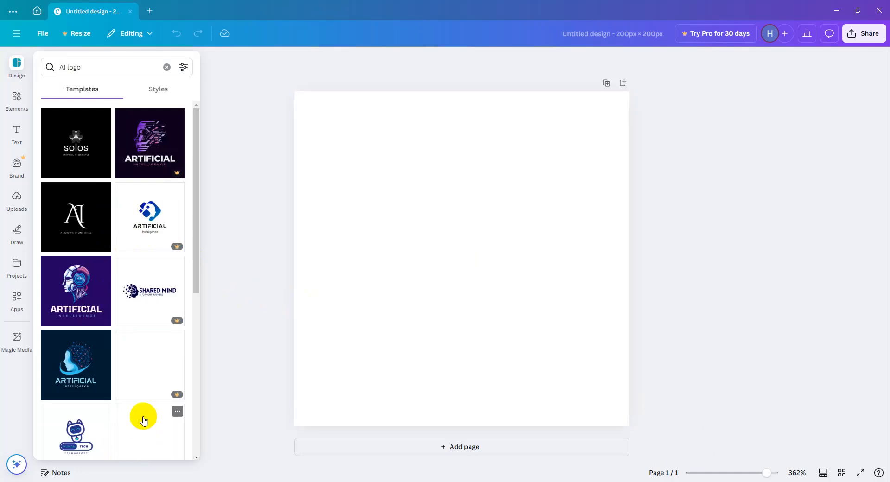
left_click(111, 125)
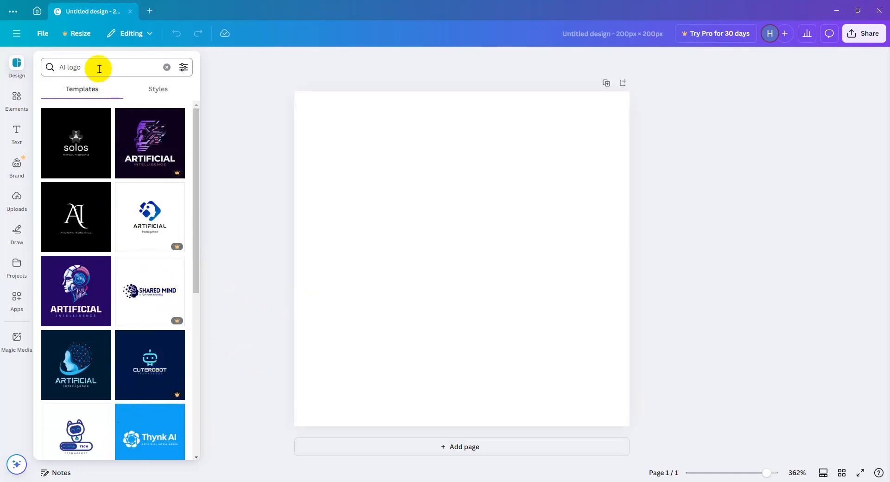
Search the templates for "BC logo" and look through the matching designs.
left_click_drag(99, 69, 54, 71)
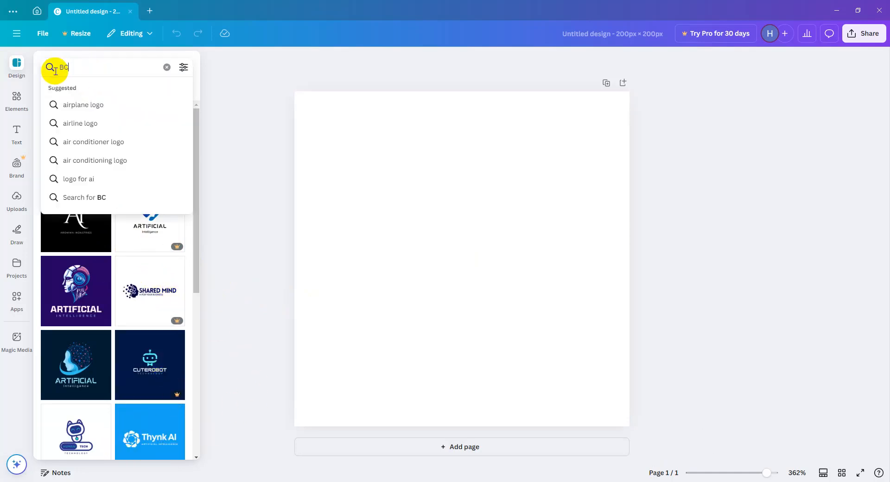
type("logo")
key("Return")
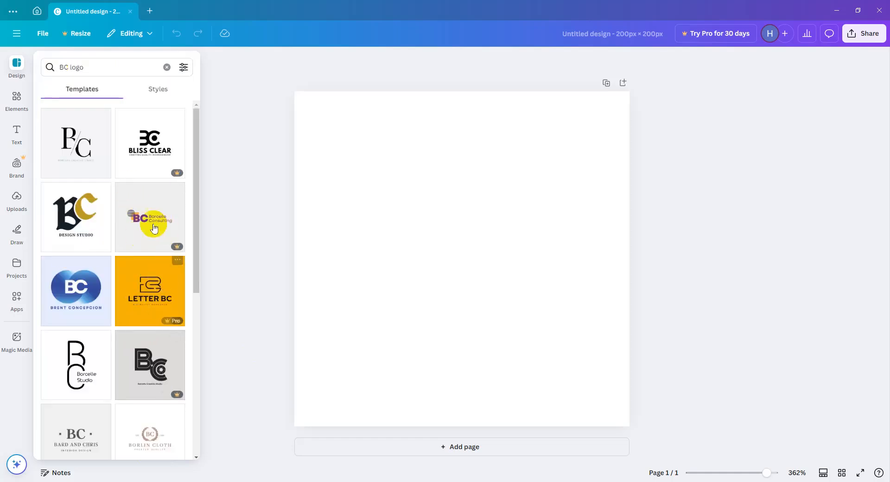
left_click_drag(193, 139, 165, 258)
scroll(115, 305, "up", 5)
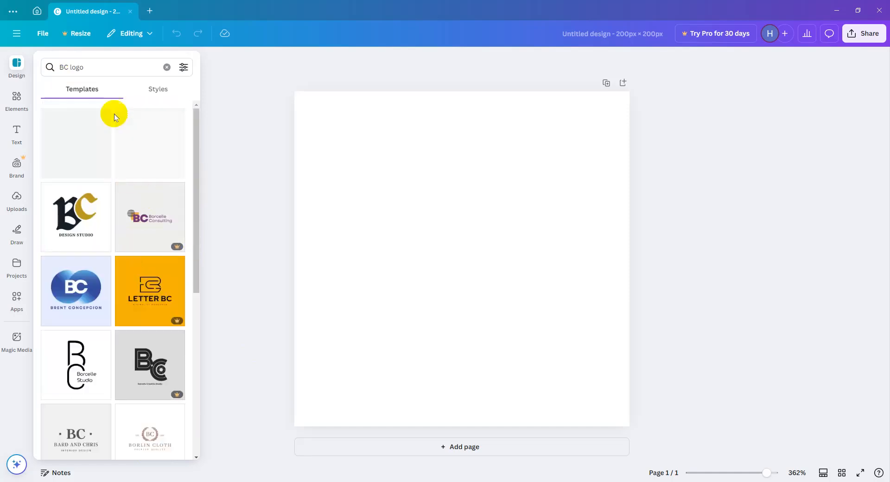
left_click(88, 66)
key("BackSpace")
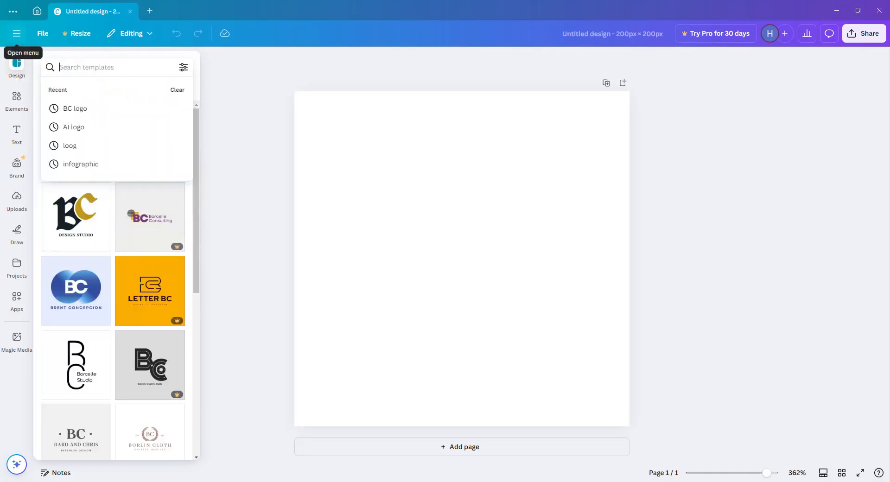
left_click(241, 205)
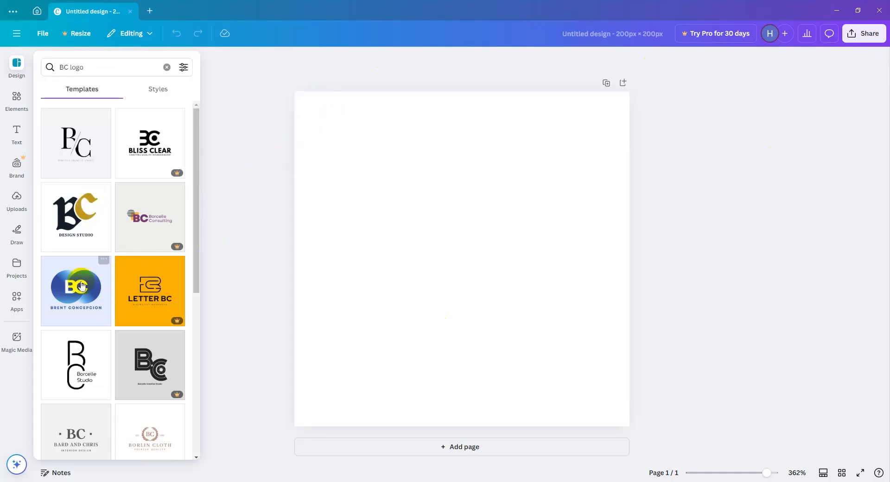
Open the elements library and browse its suggested keyword categories.
left_click(22, 103)
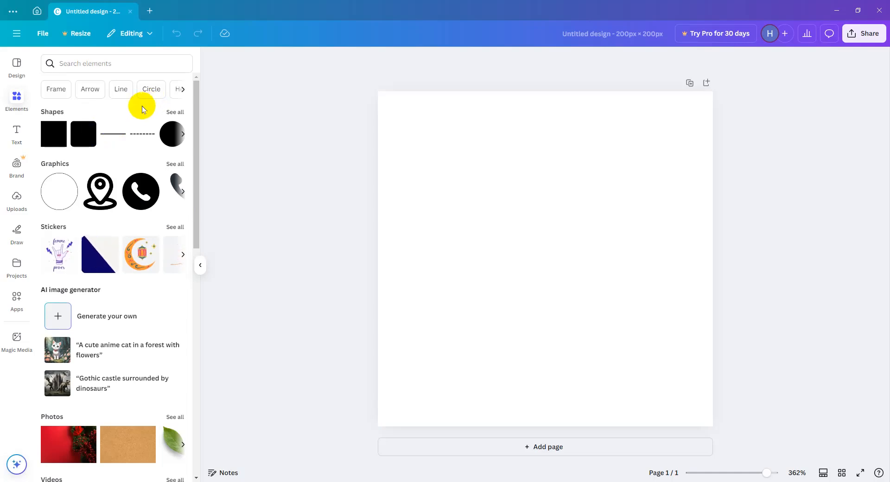
left_click(183, 89)
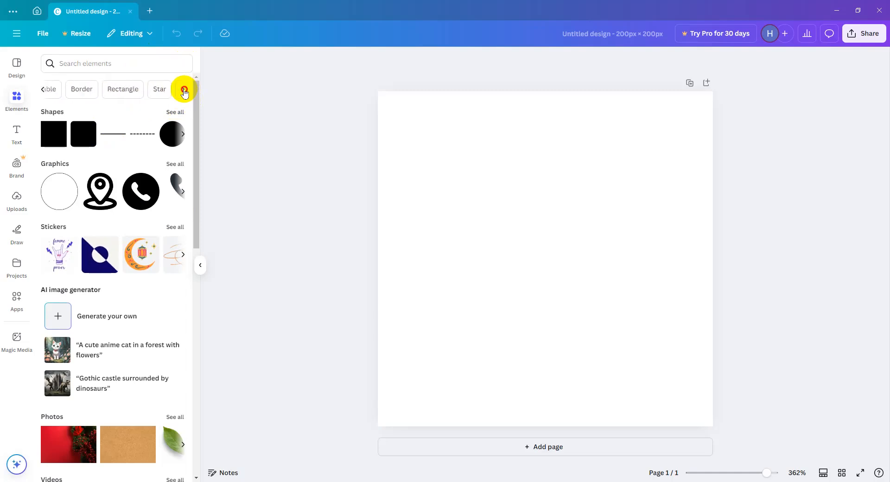
left_click(183, 90)
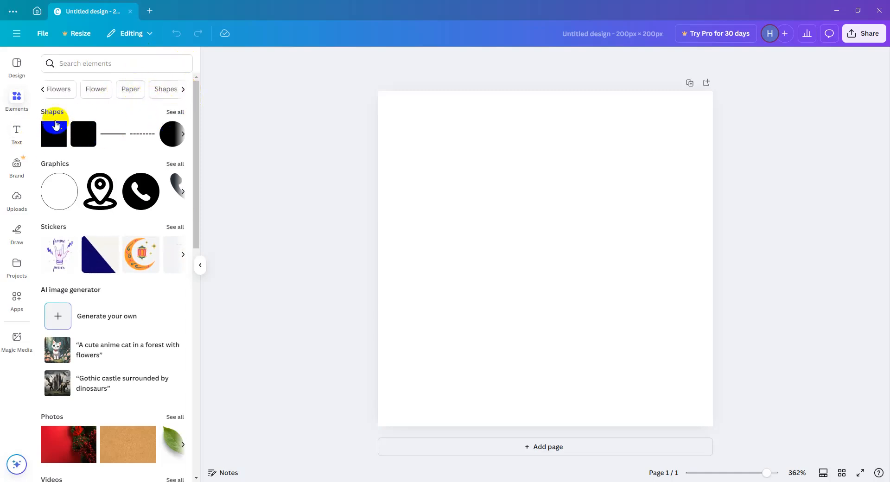
Show the full Shapes collection and look through its lines and shapes.
left_click(179, 114)
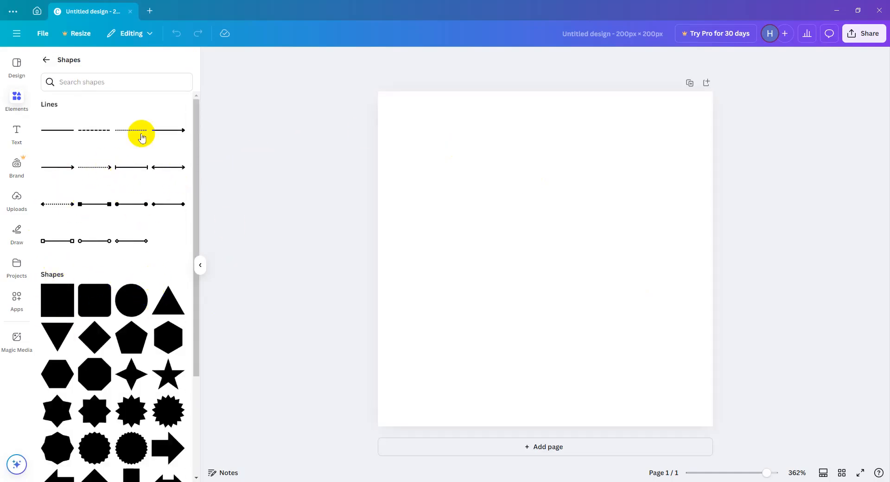
left_click_drag(193, 128, 187, 317)
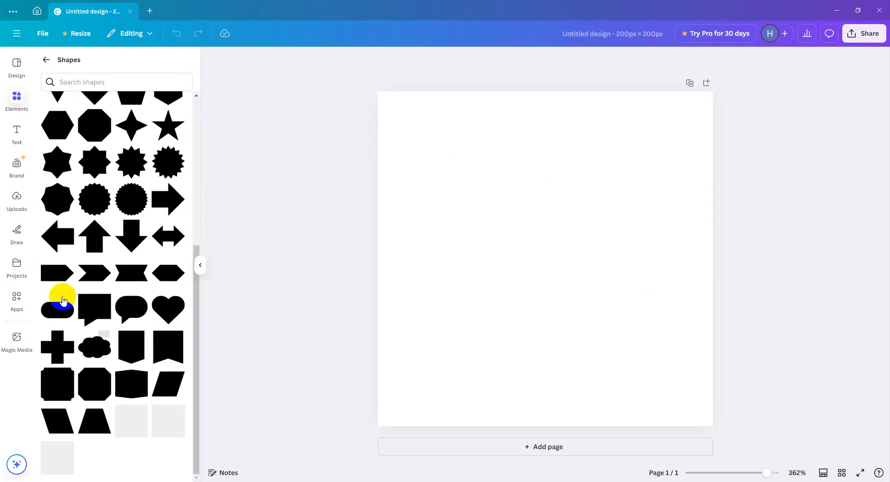
scroll(86, 307, "up", 5)
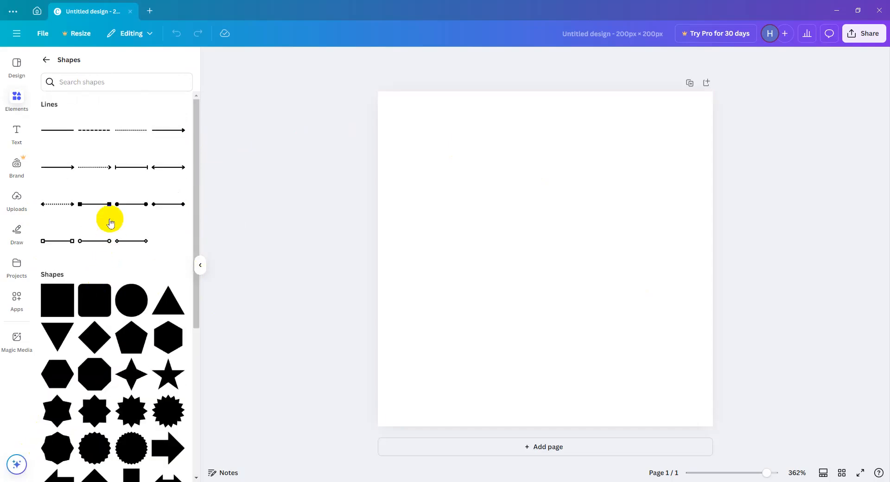
left_click_drag(96, 165, 196, 153)
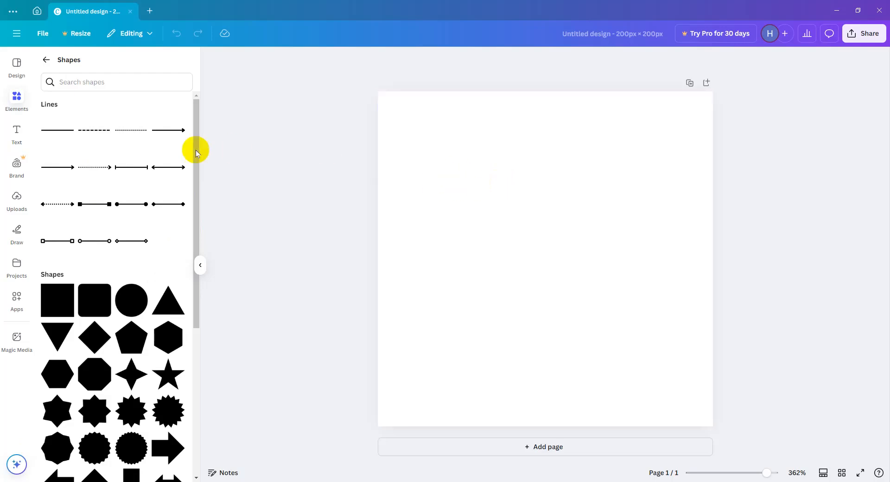
Add a dotted arrow line and two solid lines with bar ends to the page.
left_click(105, 169)
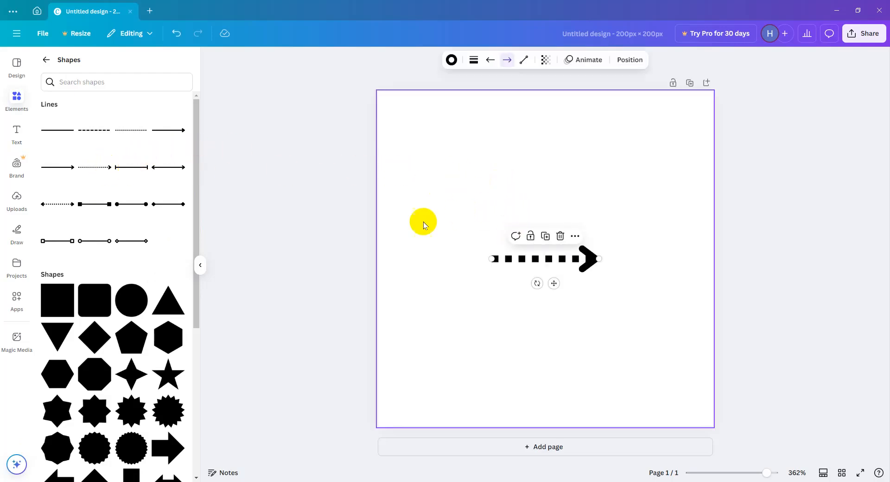
double_click(129, 177)
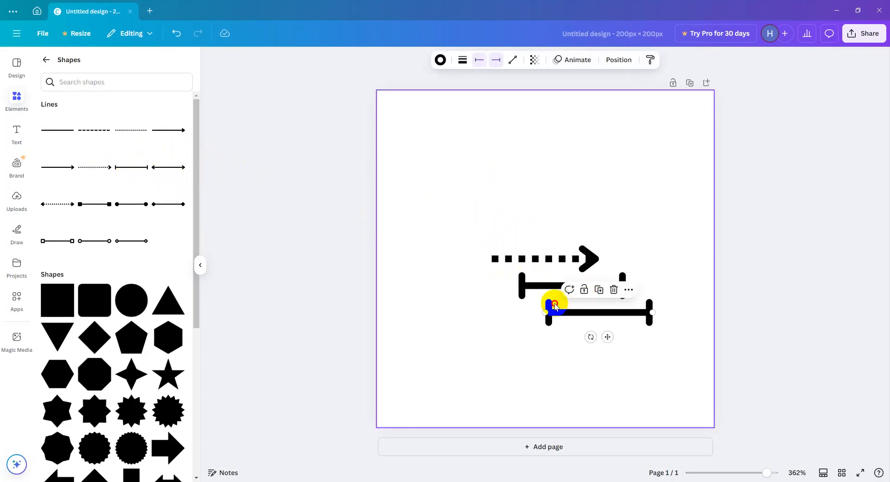
left_click_drag(513, 254, 581, 334)
left_click_drag(473, 207, 602, 380)
left_click(573, 360)
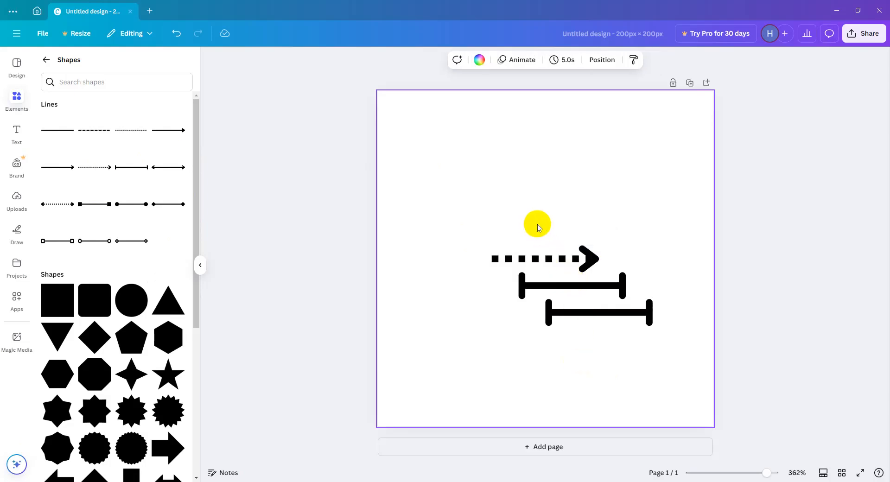
left_click(536, 258)
left_click(561, 292)
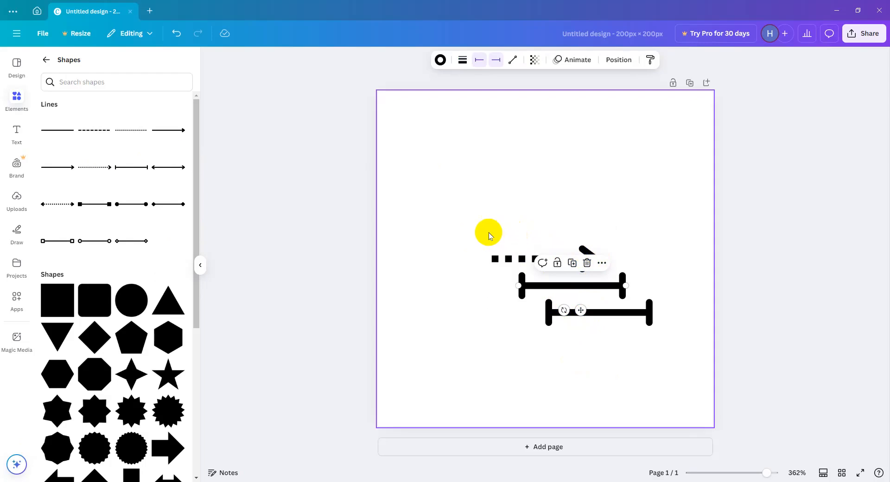
Try shortening the dotted arrow from its arrowhead end, and undo the change.
left_click_drag(458, 230, 506, 258)
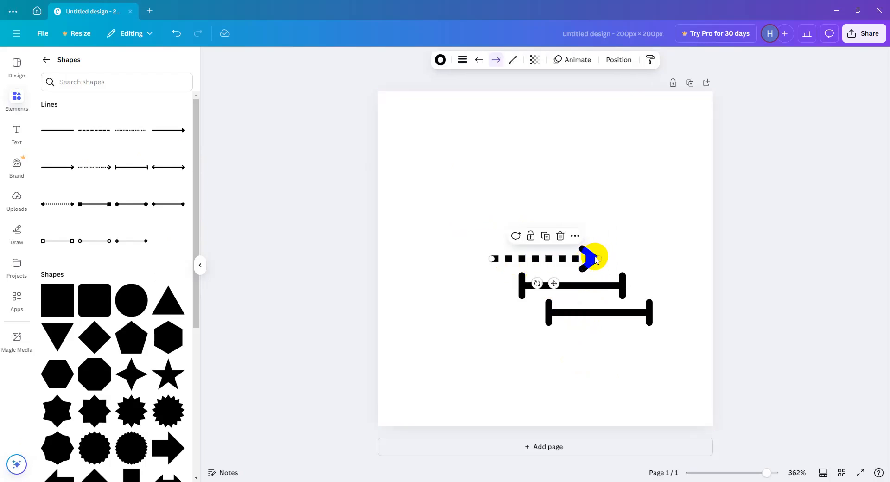
left_click_drag(597, 257, 533, 258)
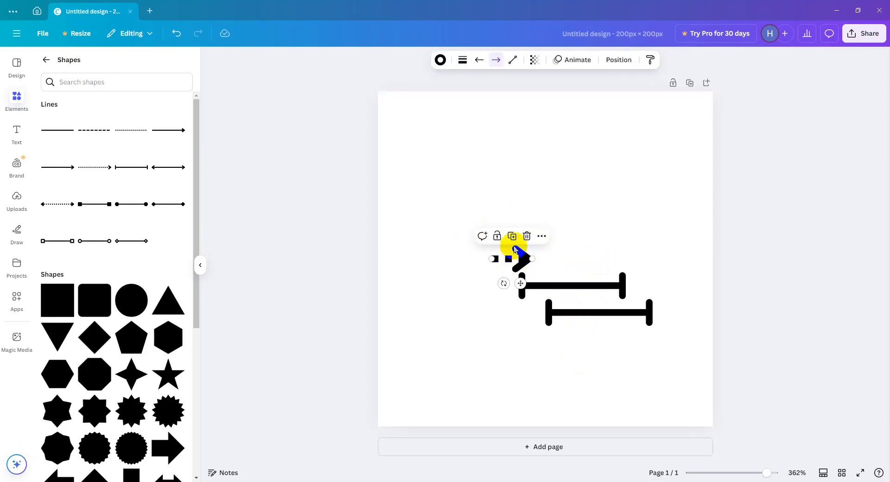
key("ctrl+z")
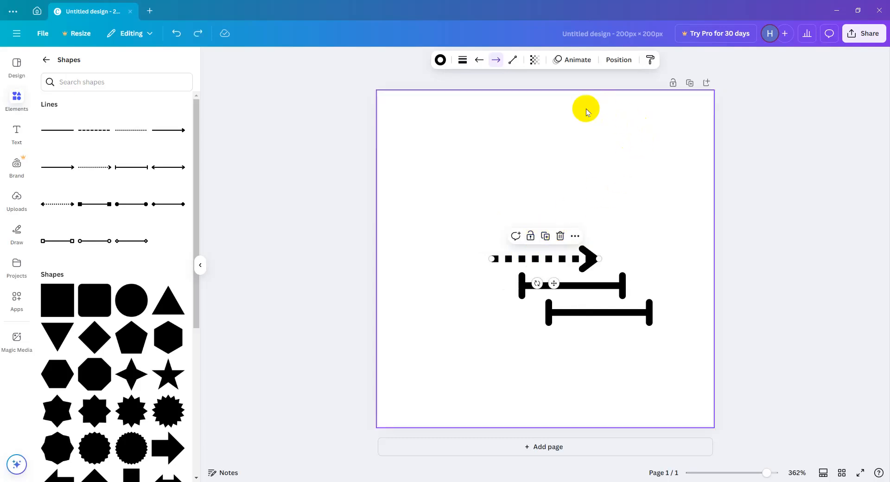
Move the dotted arrow up and to the left, away from the two bar-ended lines.
left_click_drag(547, 258, 494, 183)
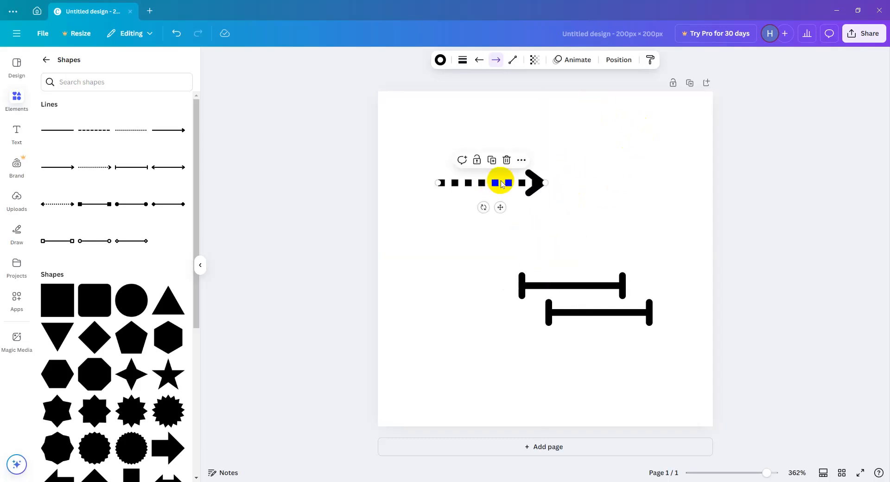
Align the dotted arrow to the page's left edge and to its top edge.
right_click(526, 184)
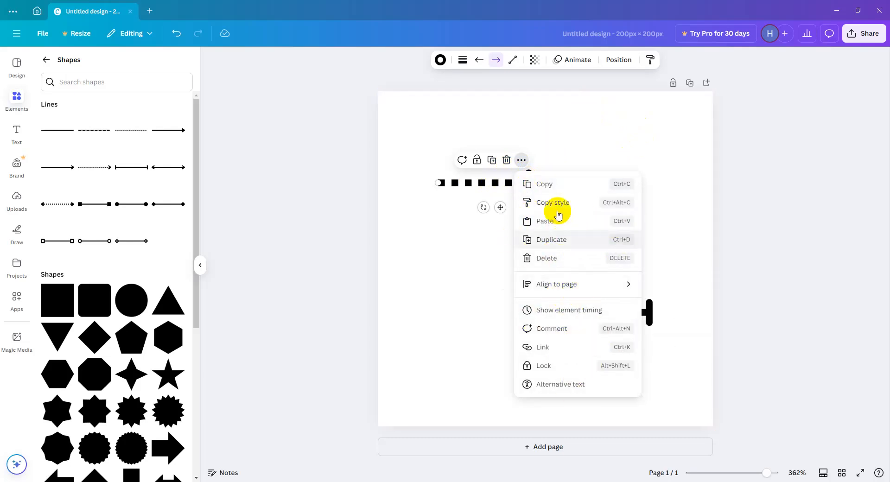
mouse_move(623, 286)
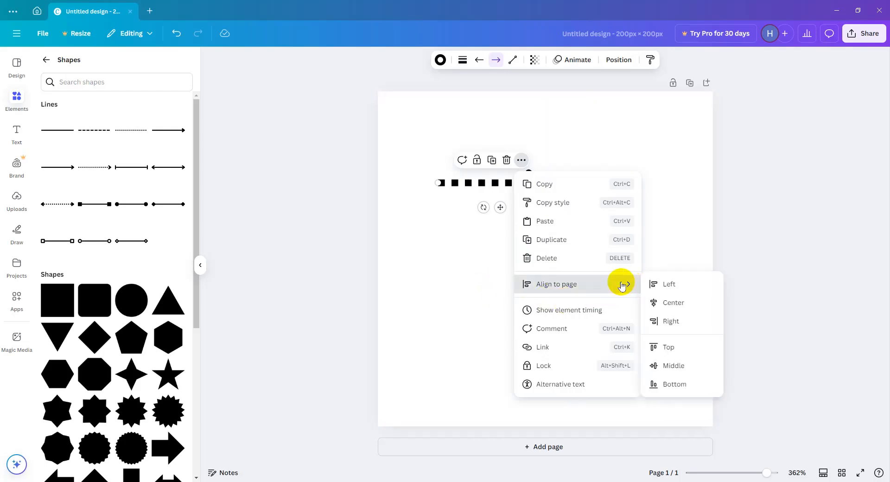
left_click(681, 289)
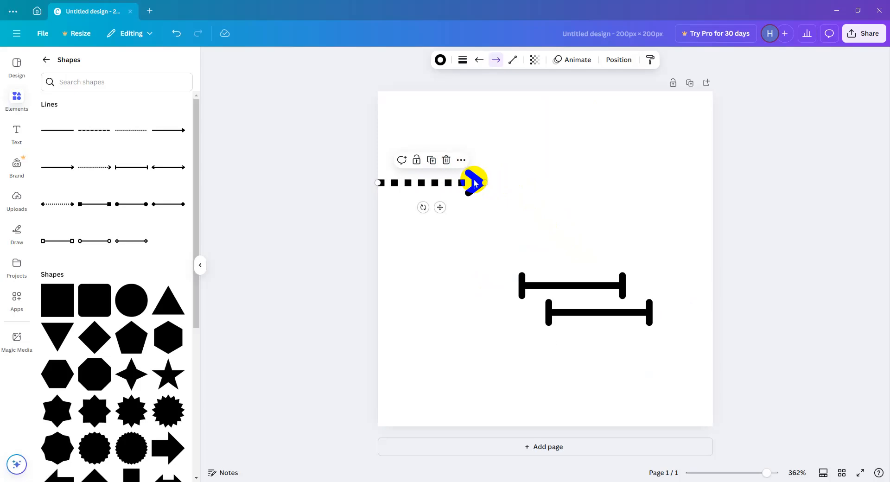
left_click(461, 160)
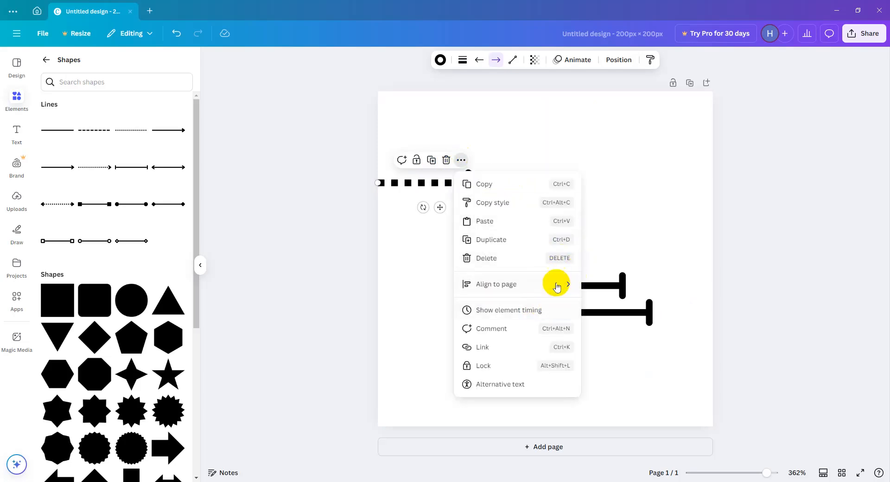
mouse_move(556, 284)
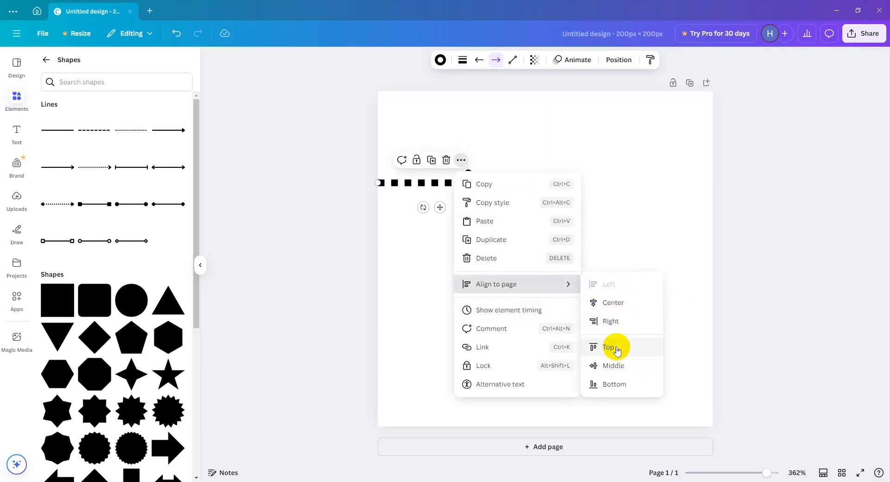
left_click(609, 347)
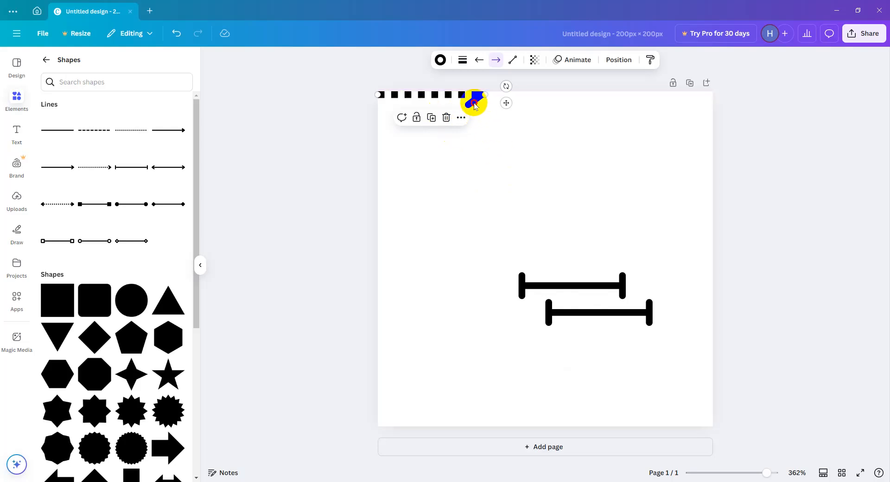
Move the dotted arrow away from the page corner, down and to the right, and lock and unlock it.
left_click_drag(476, 102, 498, 159)
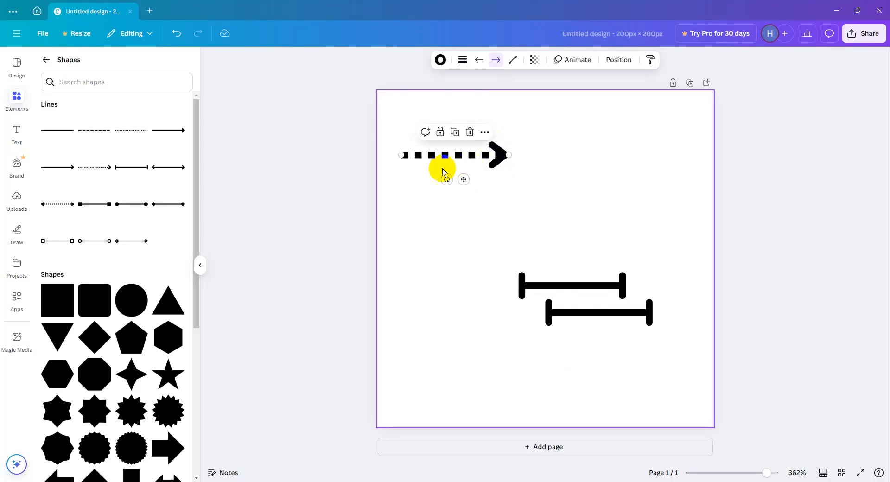
left_click(441, 133)
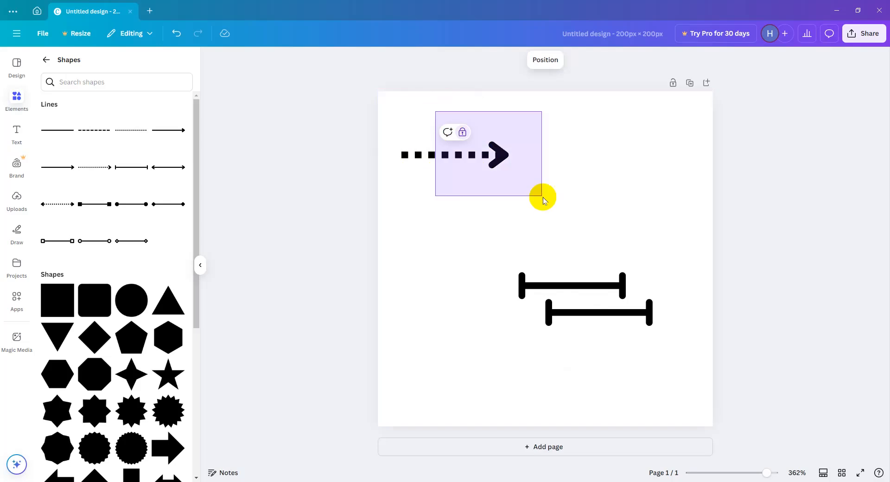
left_click_drag(453, 131, 498, 168)
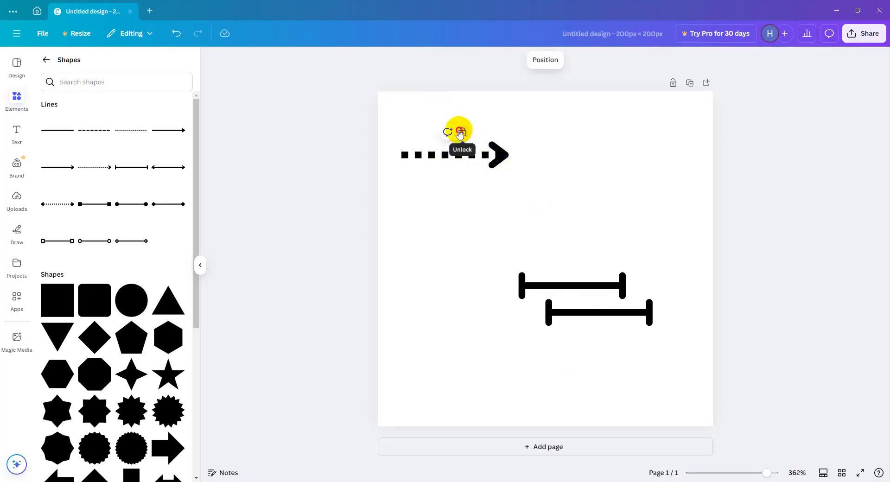
left_click(462, 133)
Post the comment "kan waaa tilmaamaysa wax uun" on the dotted arrow.
left_click(426, 132)
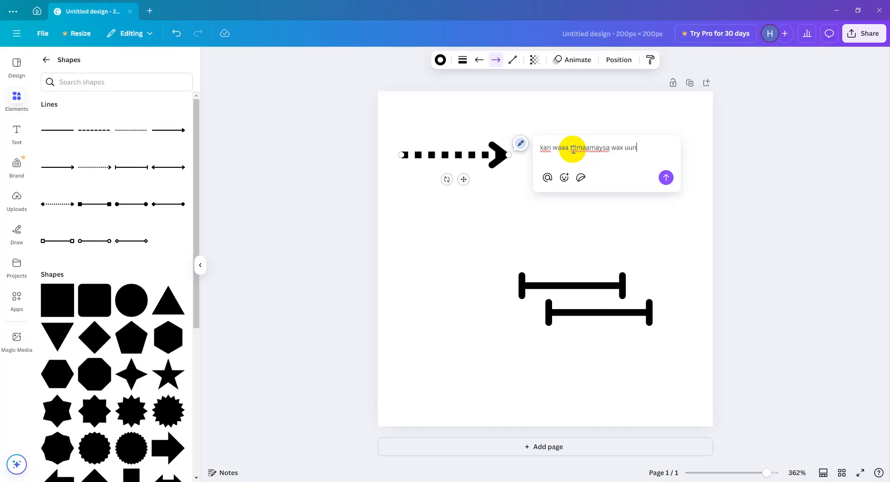
left_click(665, 177)
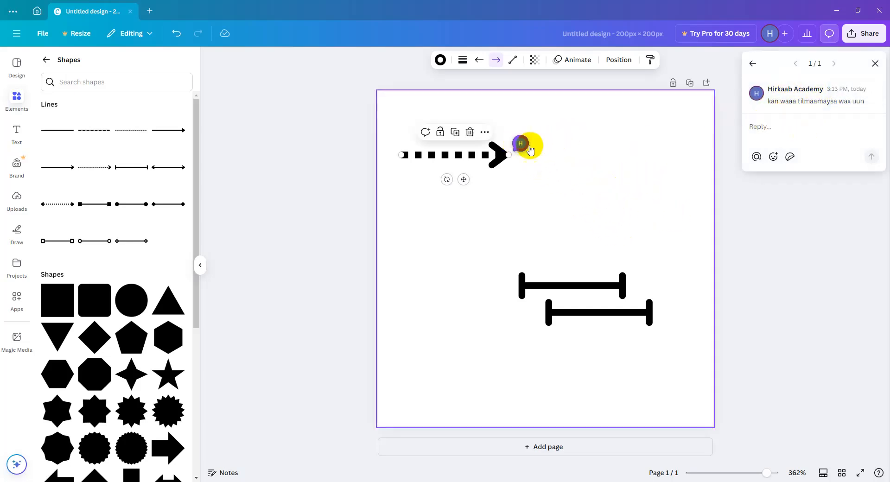
Try duplicating the dotted arrow twice, undoing each copy.
left_click(455, 133)
left_click_drag(495, 171, 465, 157)
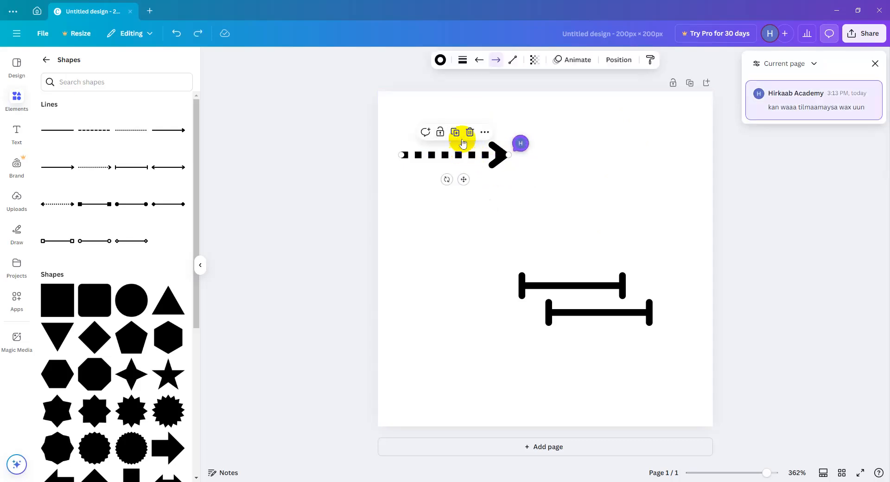
left_click(455, 133)
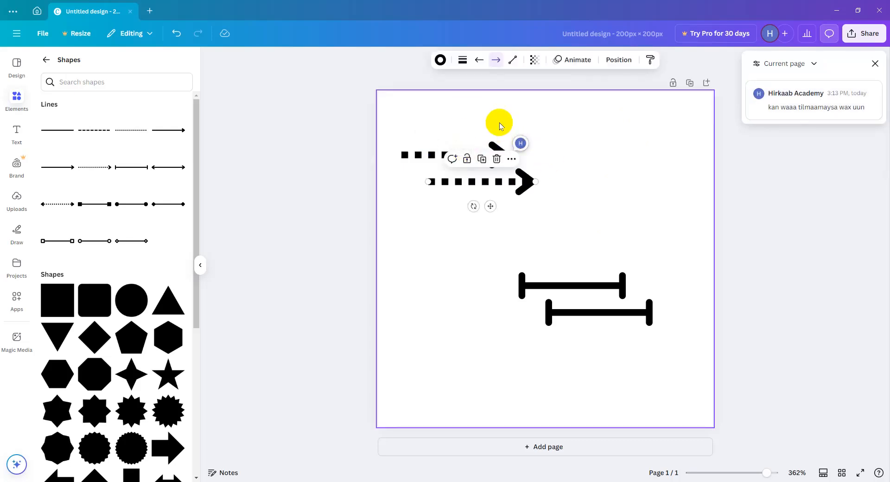
key("ctrl+z")
Delete the two bar-ended lines and the dotted arrow from the page.
left_click_drag(522, 121, 598, 393)
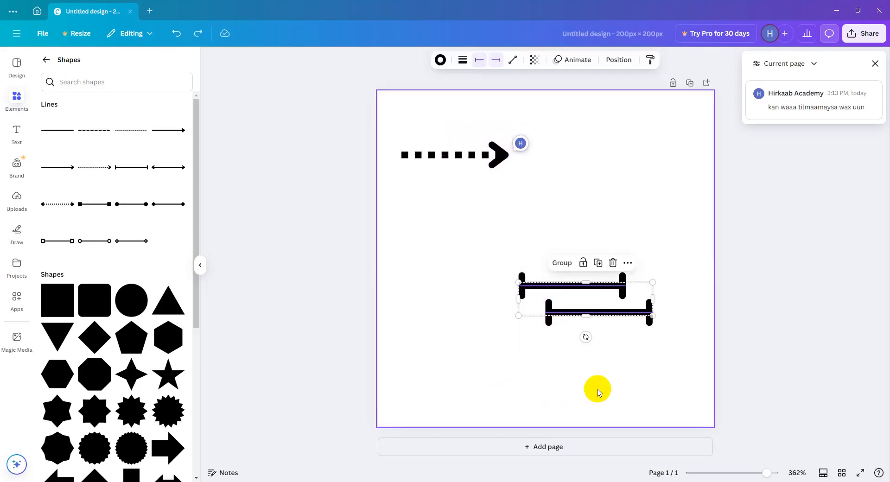
key("Delete")
left_click_drag(522, 288, 433, 113)
key("Delete")
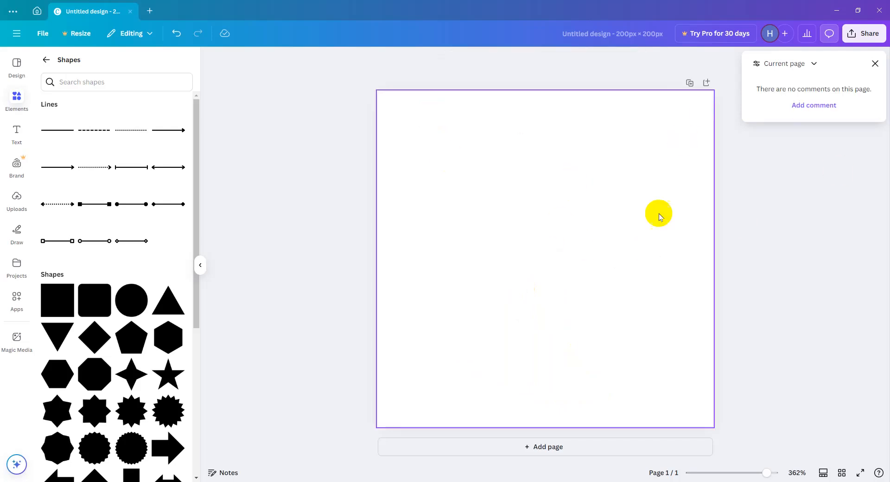
Add a second page to the design and delete it again.
left_click(564, 235)
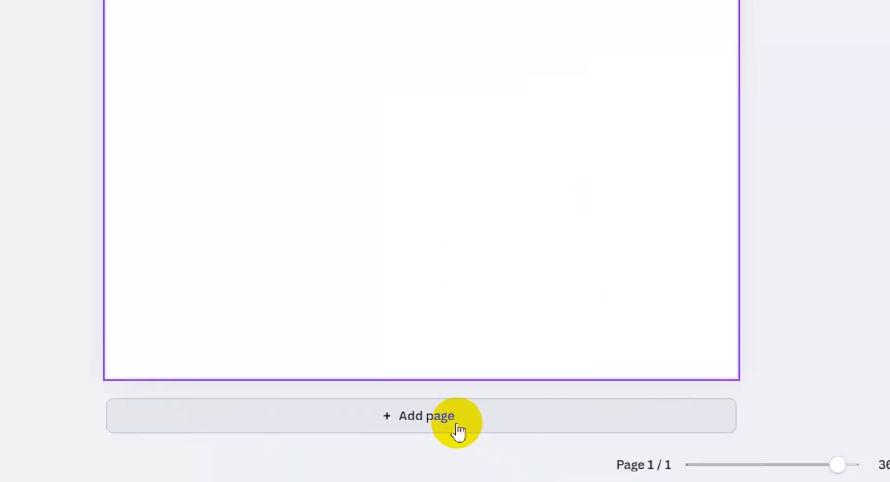
left_click(562, 443)
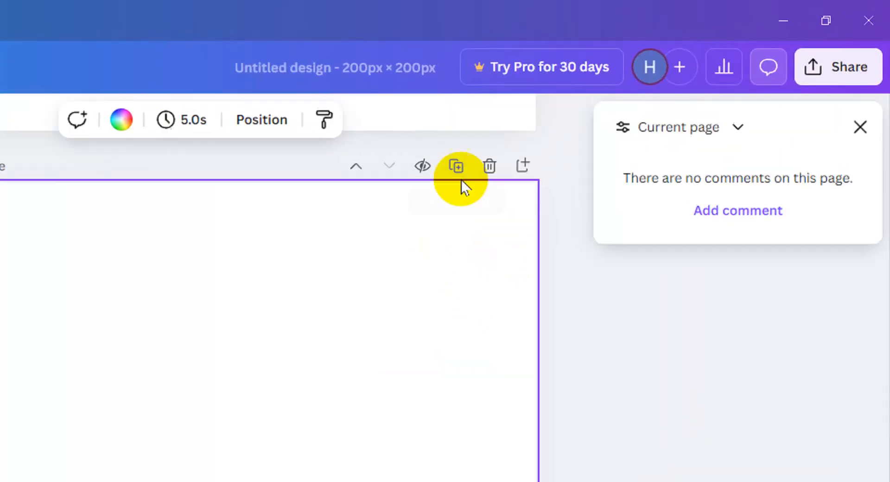
left_click(490, 171)
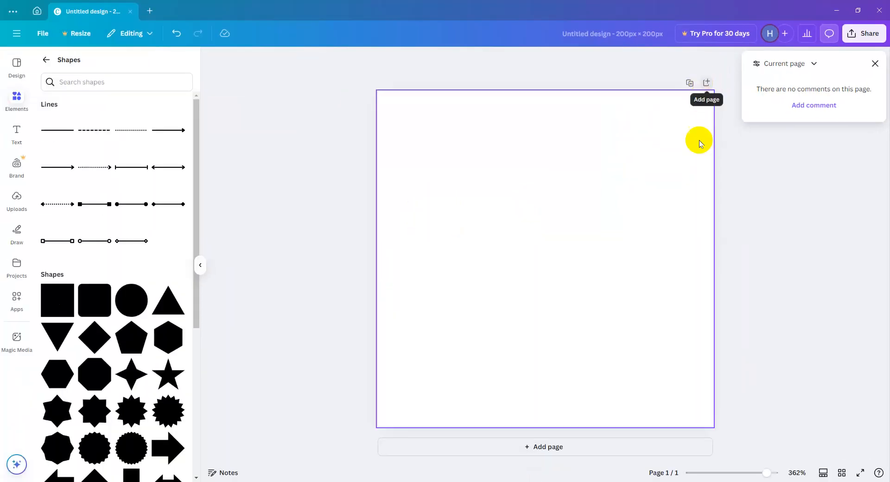
Add two blank pages after the first page.
left_click_drag(729, 470, 768, 470)
mouse_move(647, 468)
left_mouse_down()
mouse_move(634, 469)
mouse_move(648, 469)
left_mouse_up()
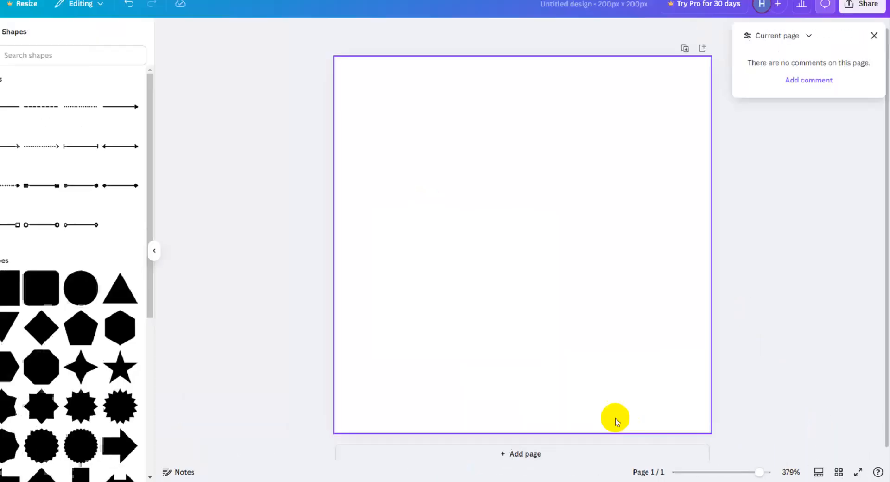
left_click(504, 451)
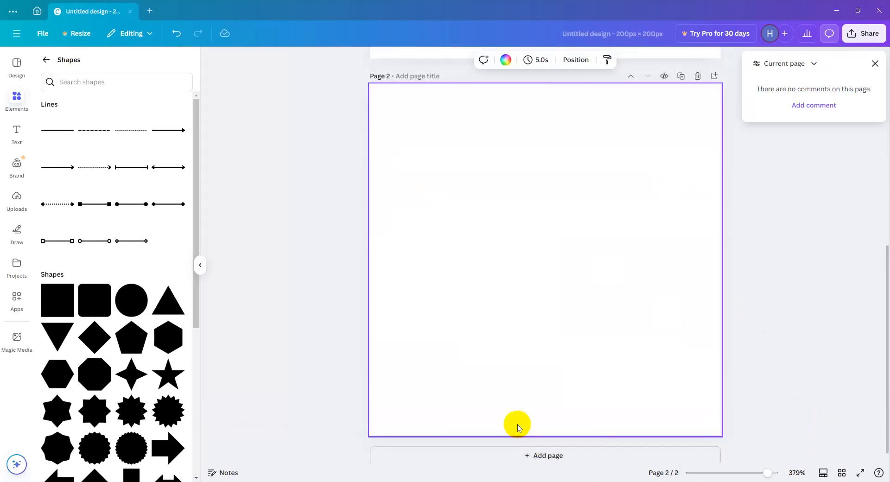
left_click(528, 454)
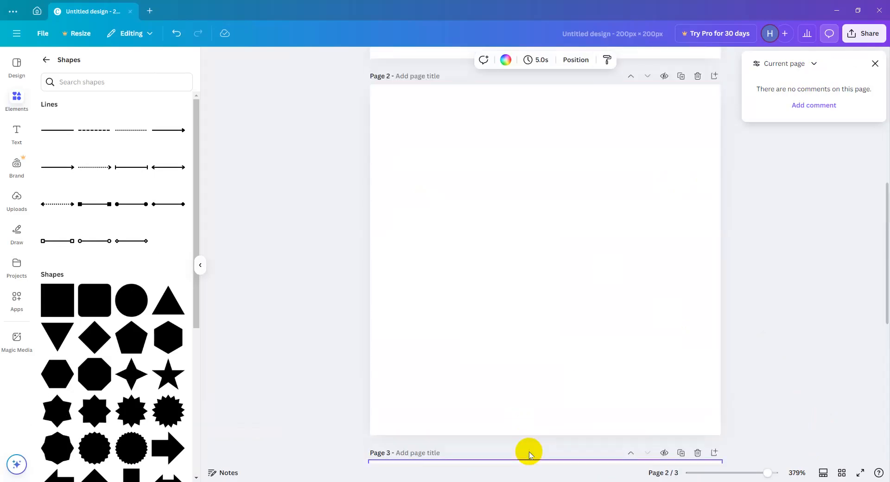
Title page 3 "kana waa 3seddex".
left_click(426, 82)
key("Escape")
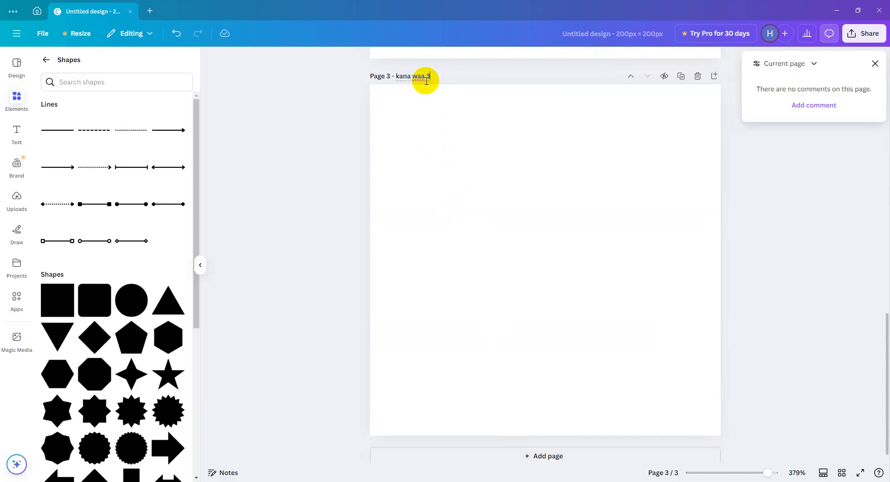
left_click(441, 116)
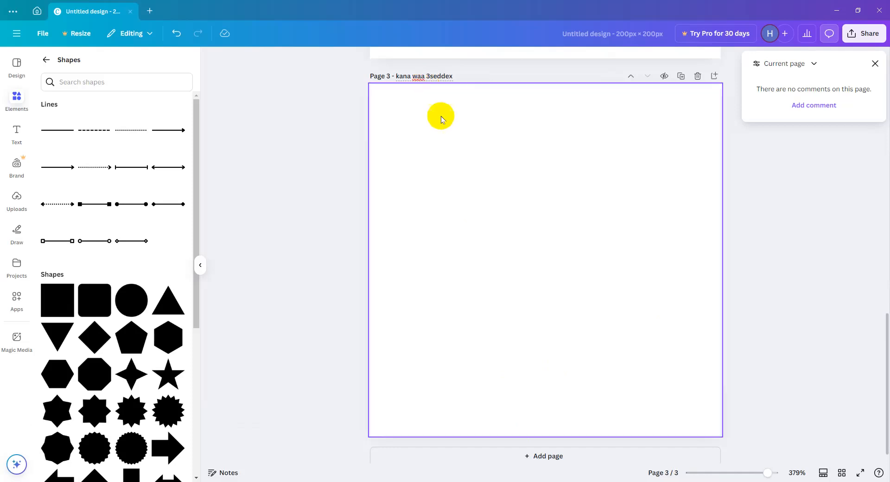
Fill page 3's background with the green color from the Brand Kit palette.
left_click(505, 59)
left_click(58, 195)
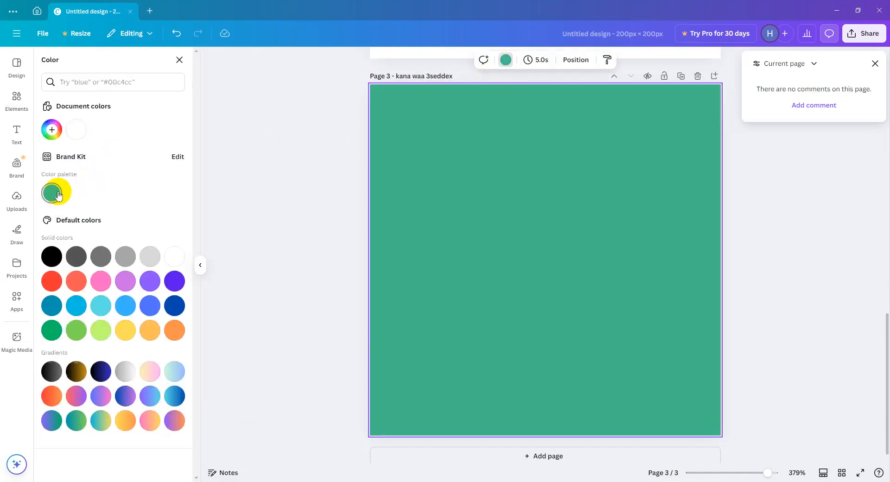
left_click(823, 250)
Show the pages in thumbnail view and switch between page 3 and page 1.
scroll(646, 179, "down", 1)
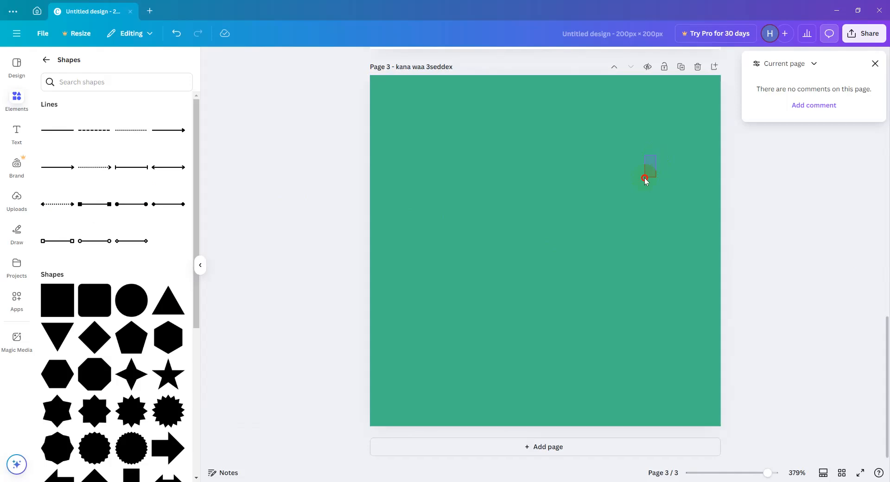
left_click_drag(737, 476, 747, 472)
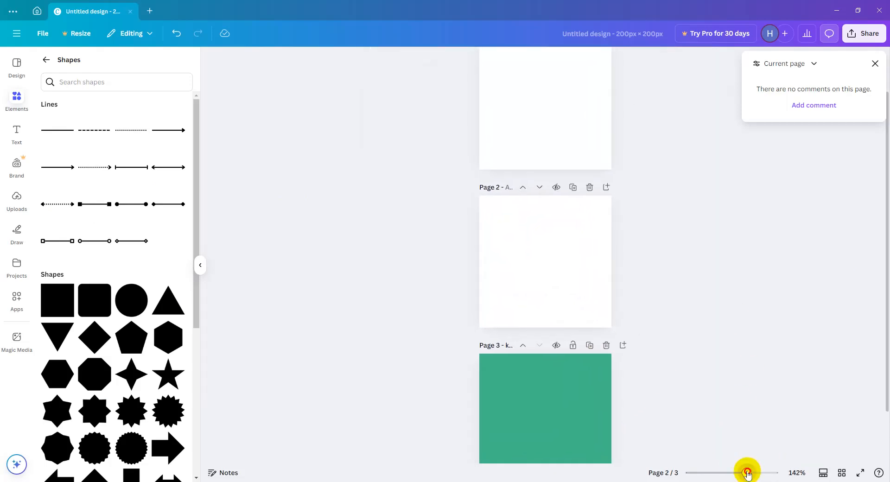
left_click(821, 472)
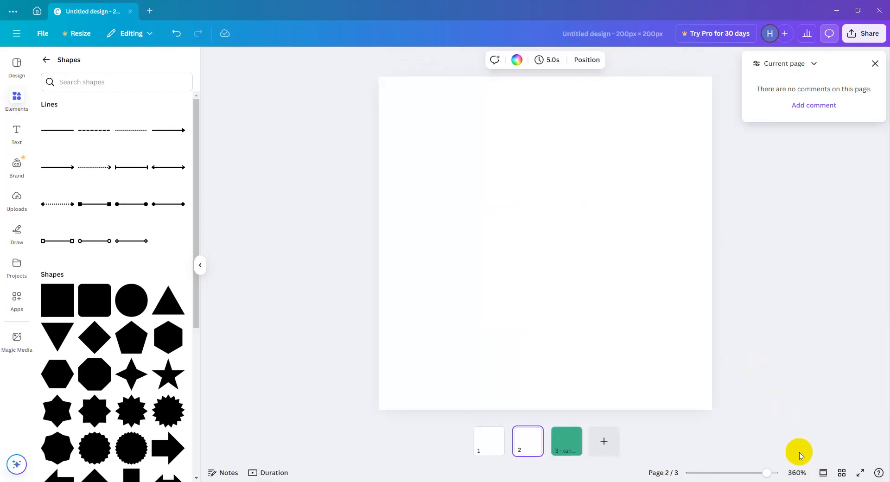
left_click(563, 438)
right_click(493, 438)
left_click(556, 449)
left_click(491, 440)
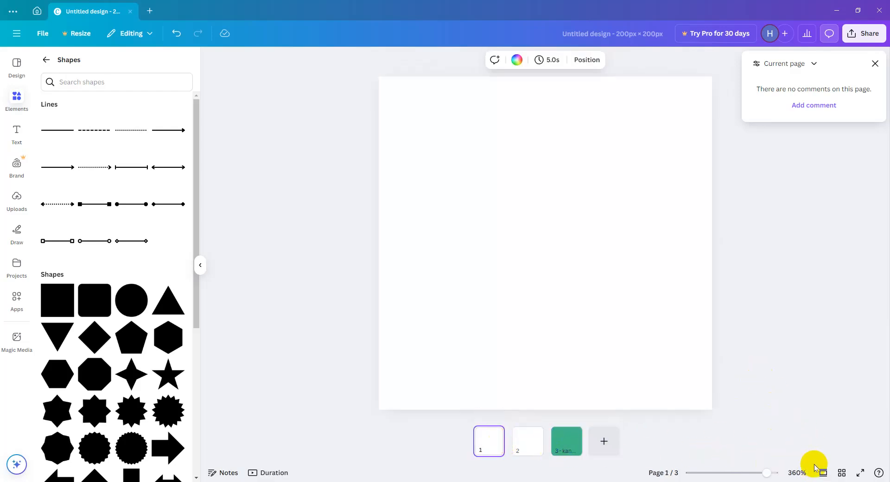
Show all pages in grid view, preview the design full screen, and return to editing page 1.
left_click(841, 473)
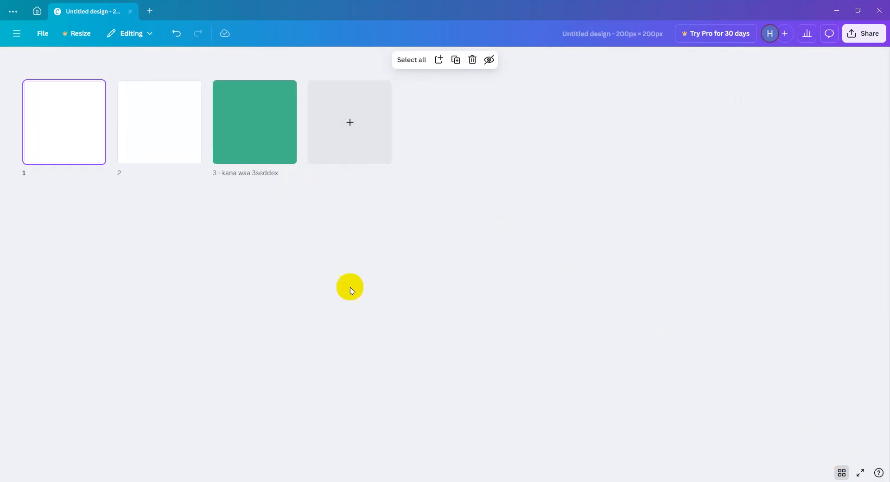
left_click(859, 472)
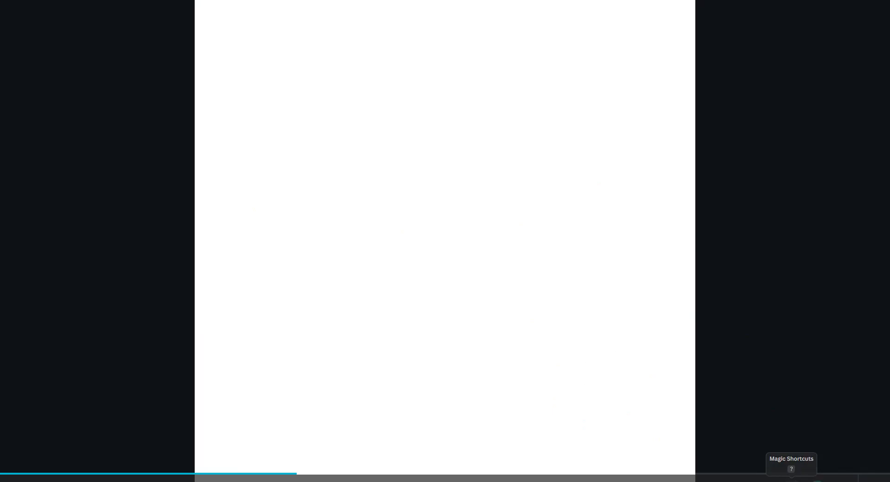
key("Escape")
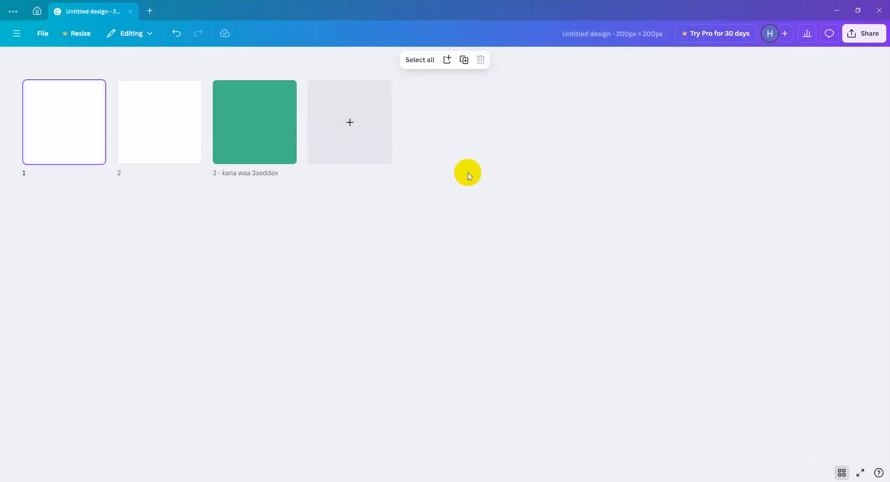
left_click(860, 472)
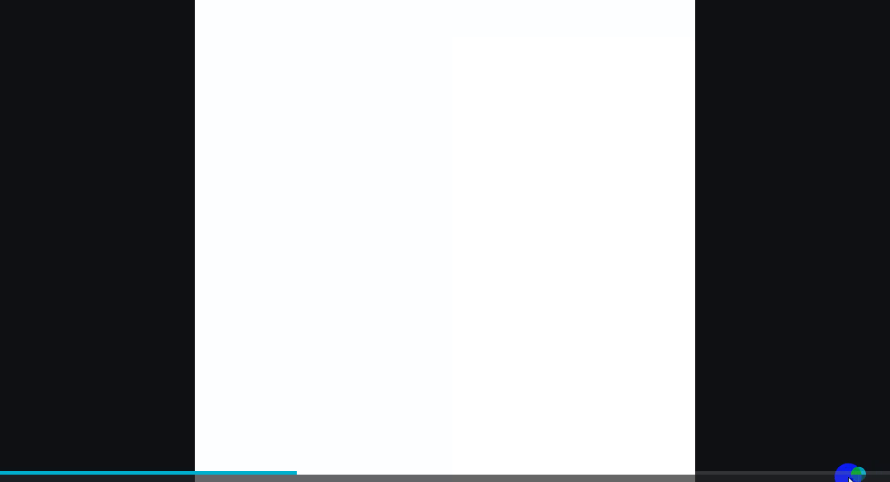
key("Escape")
left_click(841, 473)
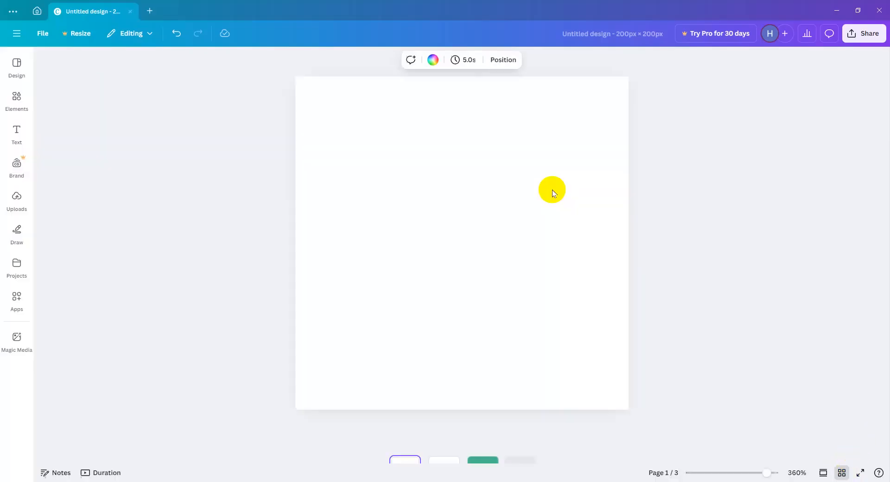
Return from the Shapes collection to the elements overview and show the full Graphics collection.
left_click(17, 99)
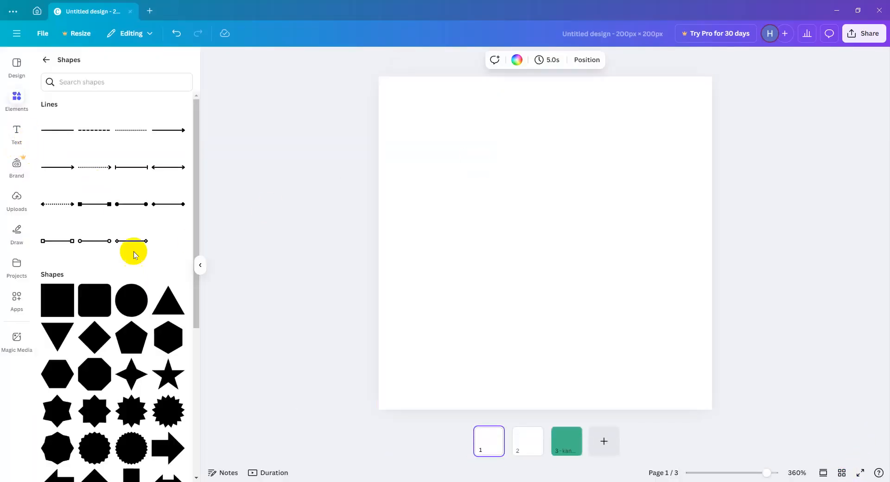
left_click(46, 59)
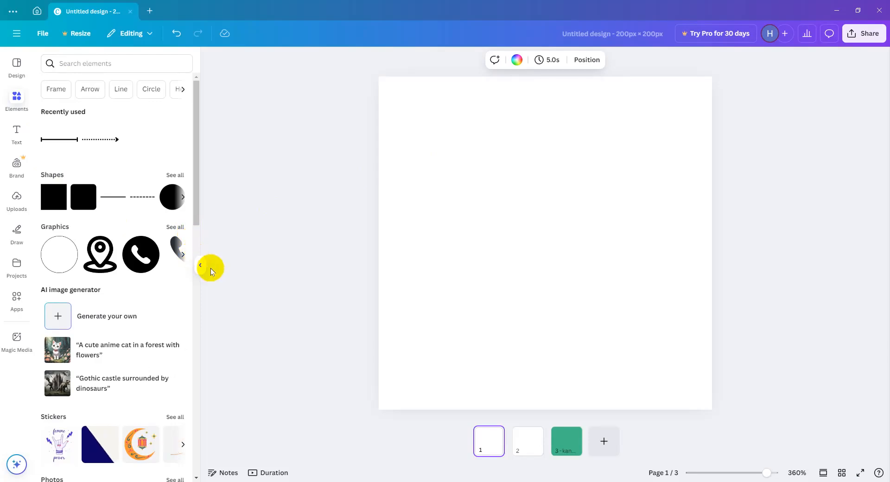
left_click(177, 227)
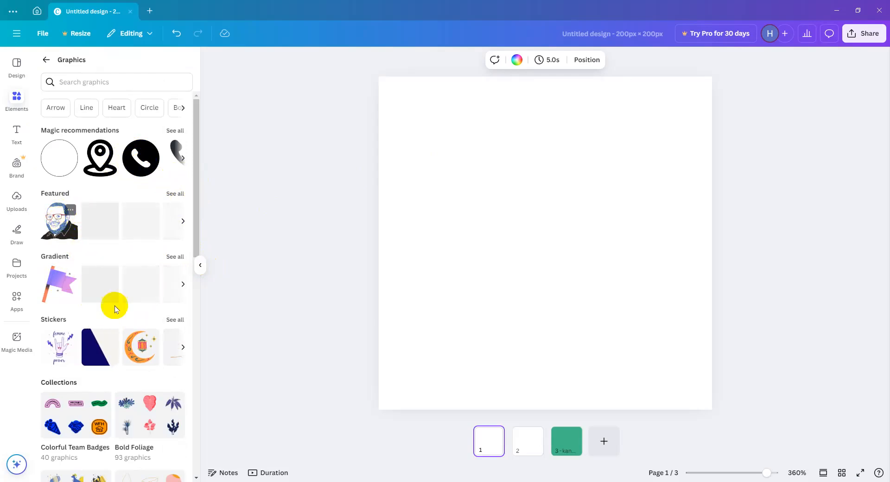
Browse the Graphics collections through to the end and return to the elements overview.
left_click_drag(194, 188, 177, 405)
scroll(103, 385, "down", 2)
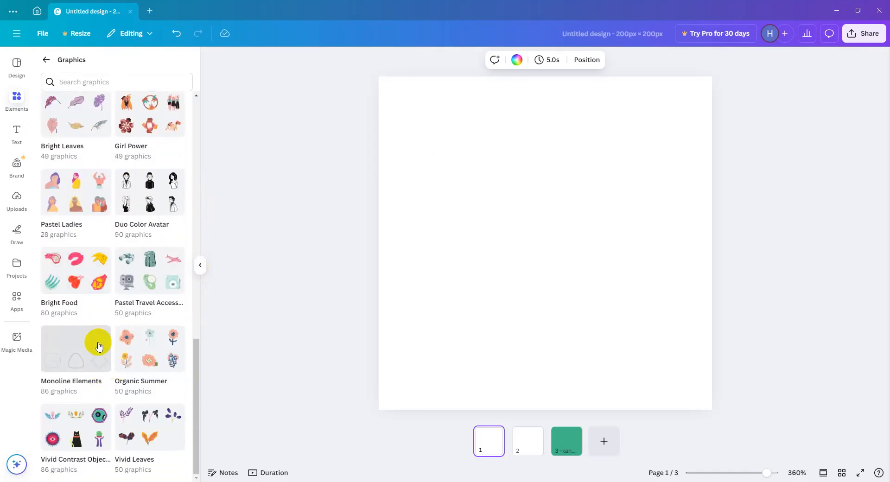
scroll(111, 382, "up", 15)
left_click(46, 60)
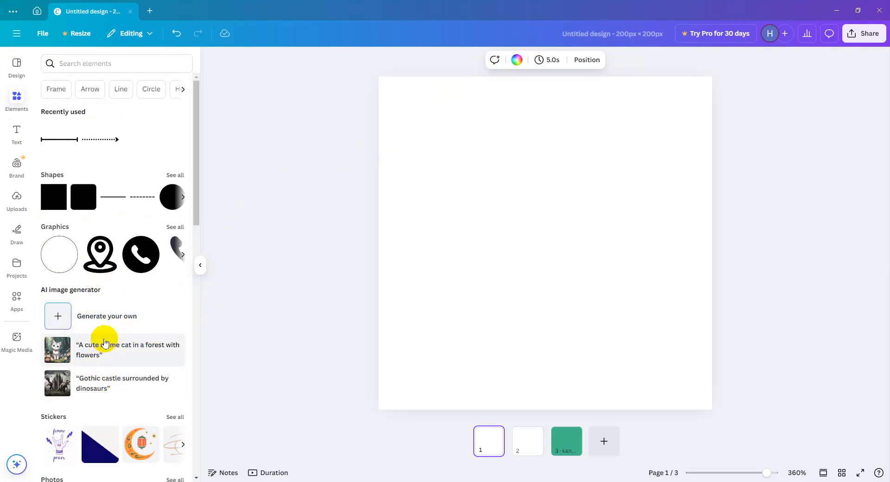
Generate AI images in Magic Media from the prompt "somalia man wearing shirt and underwear with jeans".
left_click(109, 315)
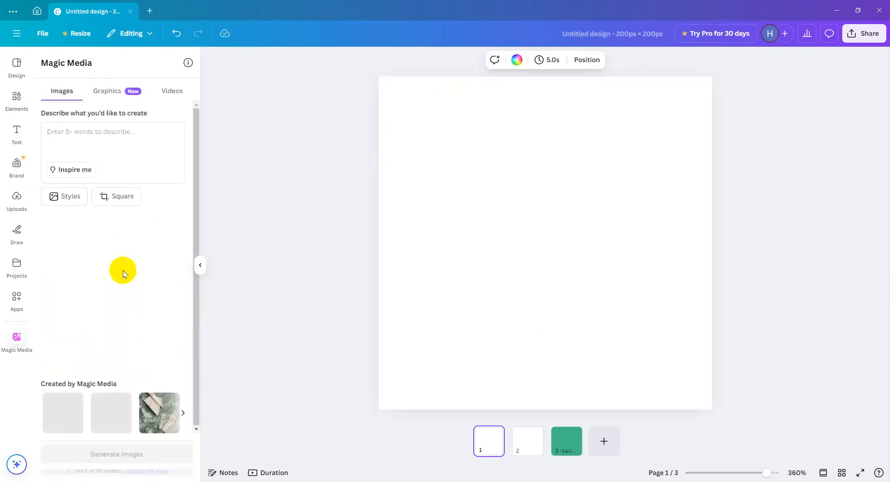
left_click(117, 144)
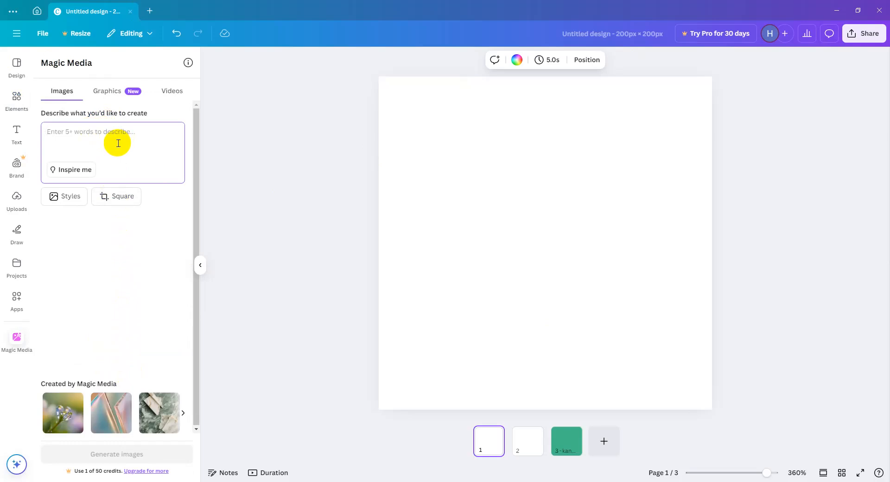
type("make")
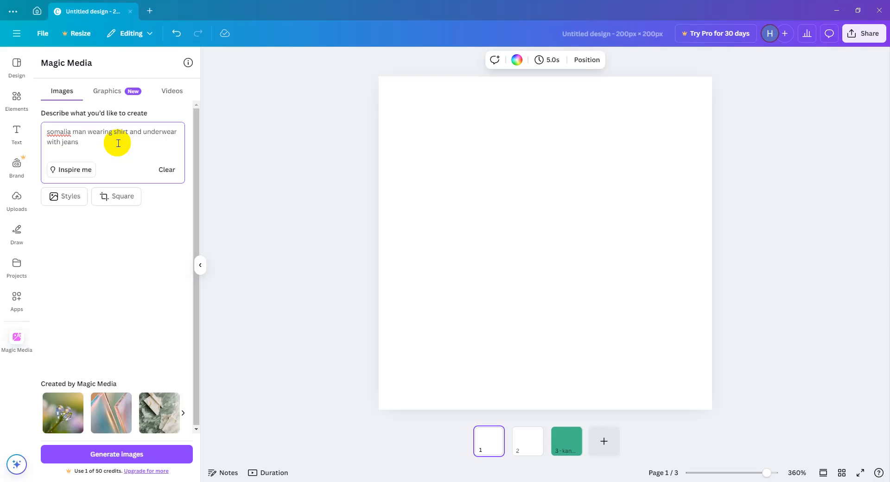
key("Return")
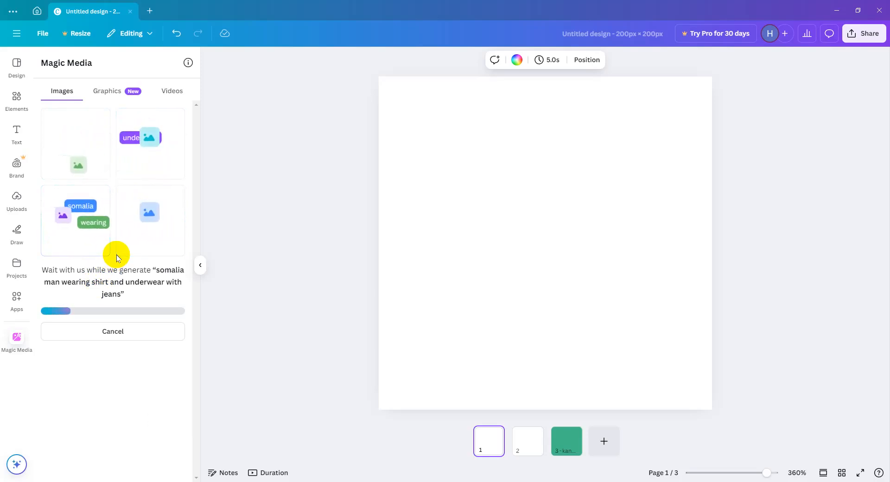
Add the generated image of the man in the denim jacket and two copies of the man by the blue door to page 1.
left_click(81, 212)
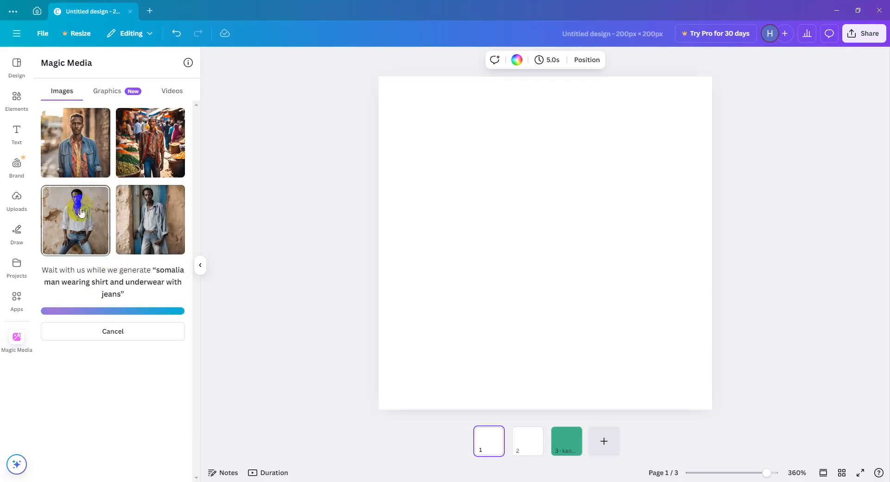
left_click(77, 147)
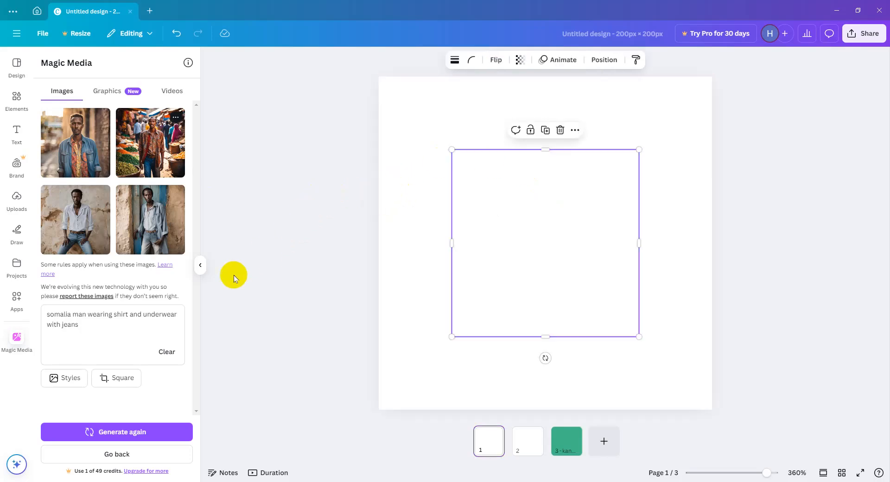
left_click(531, 245)
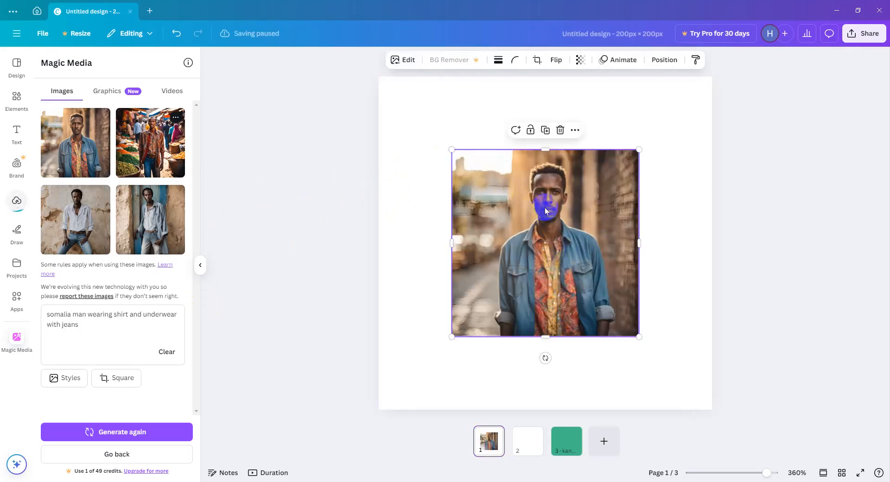
left_click(143, 227)
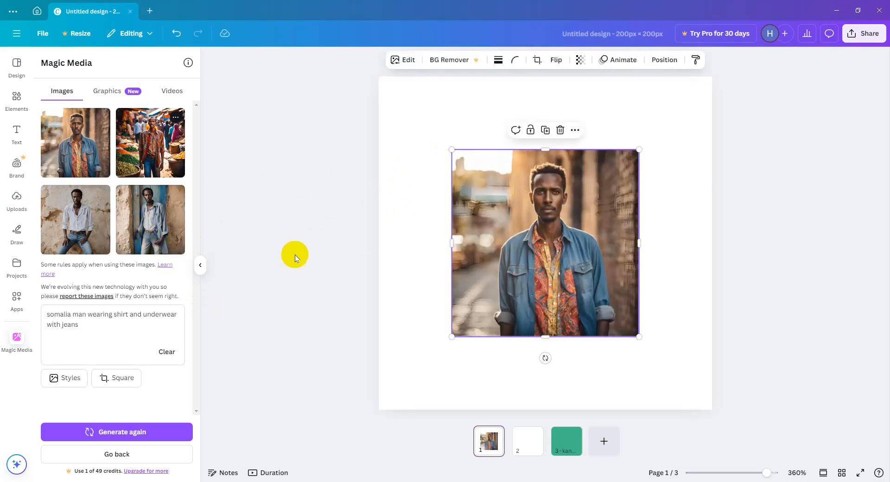
left_click(148, 222)
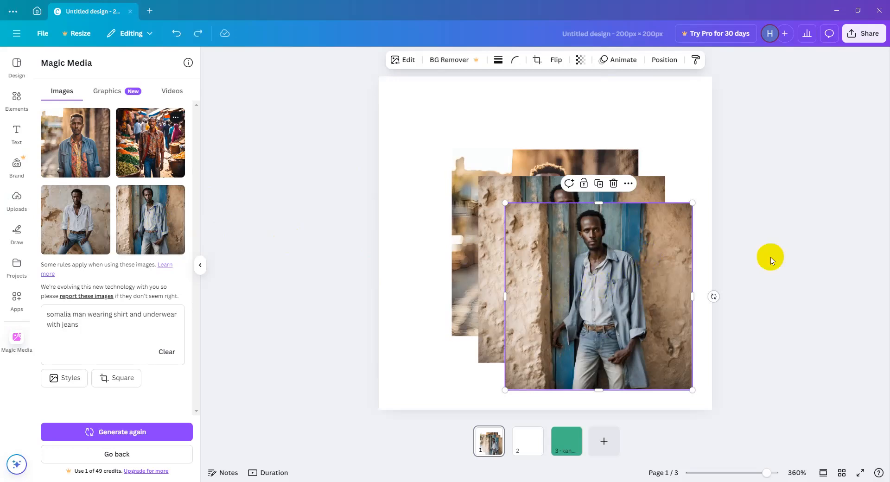
Delete the three generated images of the men from page 1.
left_click(613, 183)
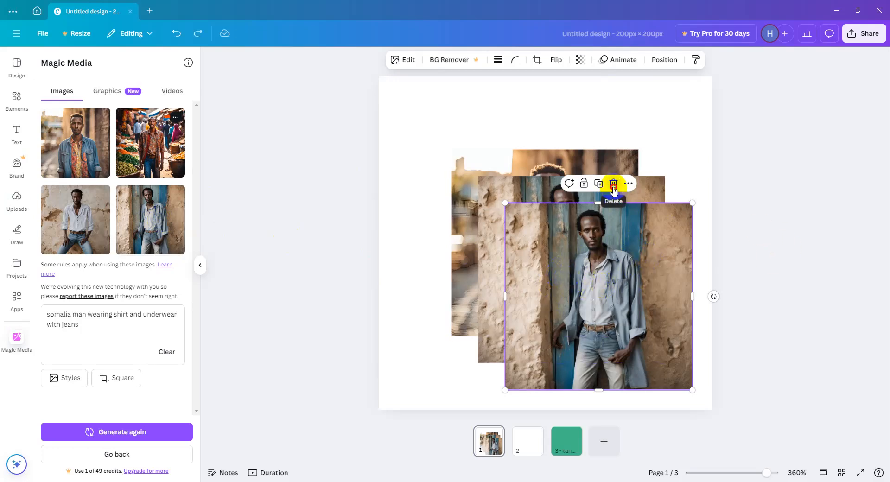
left_click(587, 158)
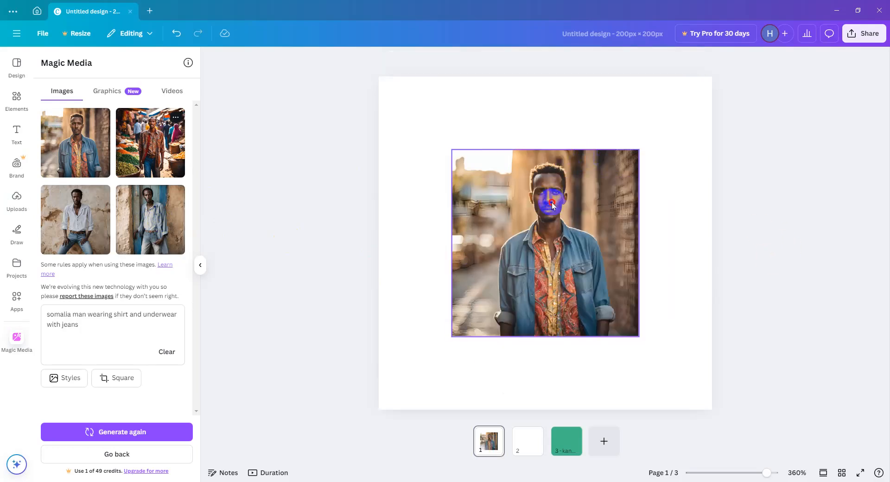
left_click(561, 131)
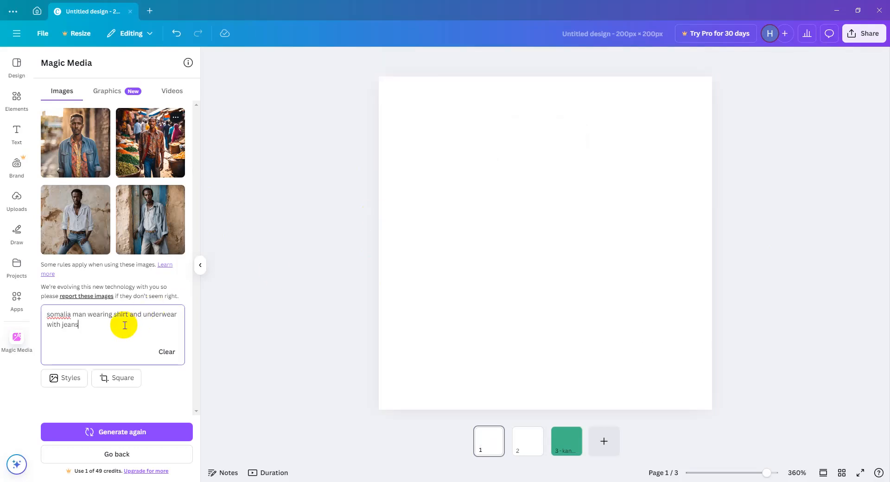
Generate images from the new prompt "women buying gold in somalia", place the first result on page 1, and leave the results.
key("ctrl+a")
type("wo")
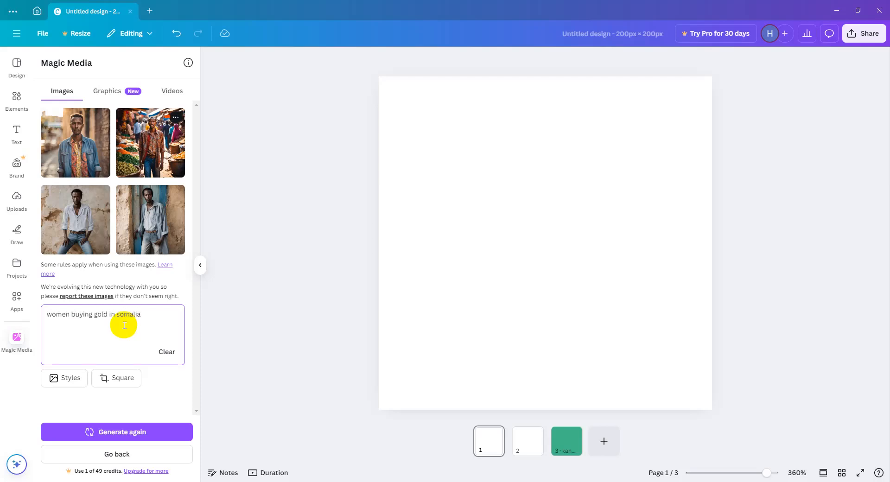
left_click(138, 436)
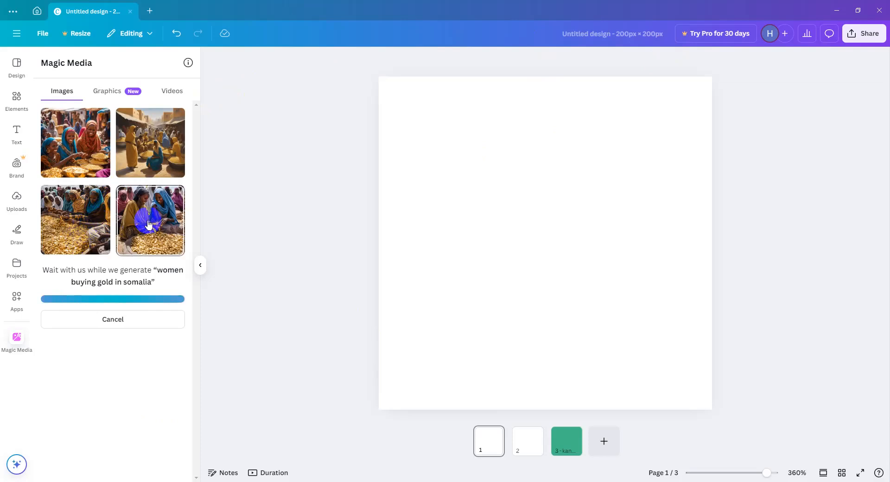
left_click_drag(78, 163, 566, 209)
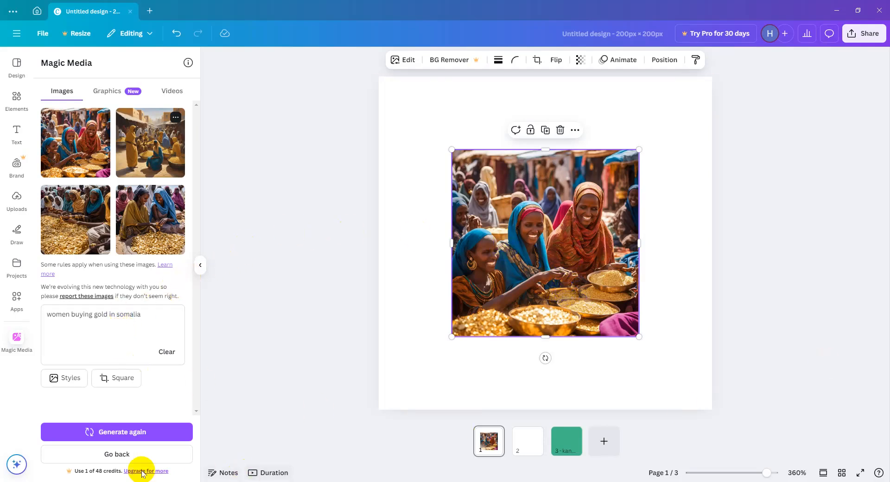
left_click(119, 458)
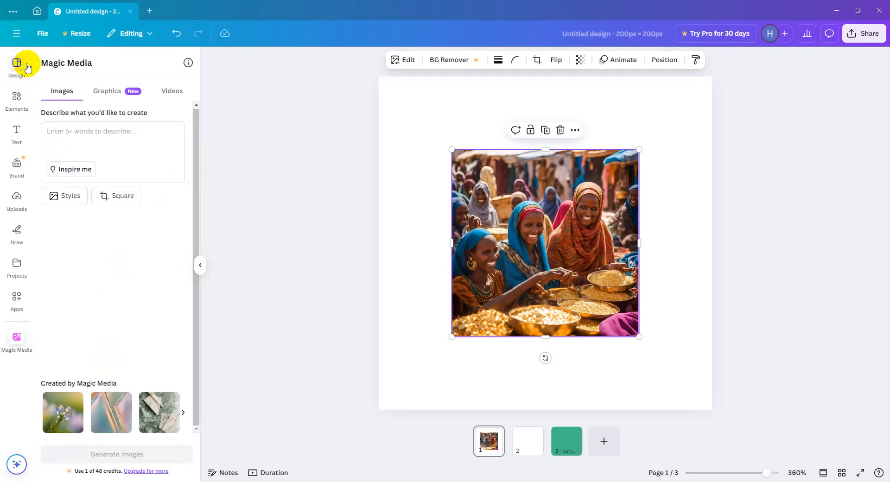
Show the full Photos collection from the elements and add the photo of the woman working at a laptop to page 1.
left_click(22, 111)
left_click_drag(193, 111, 176, 193)
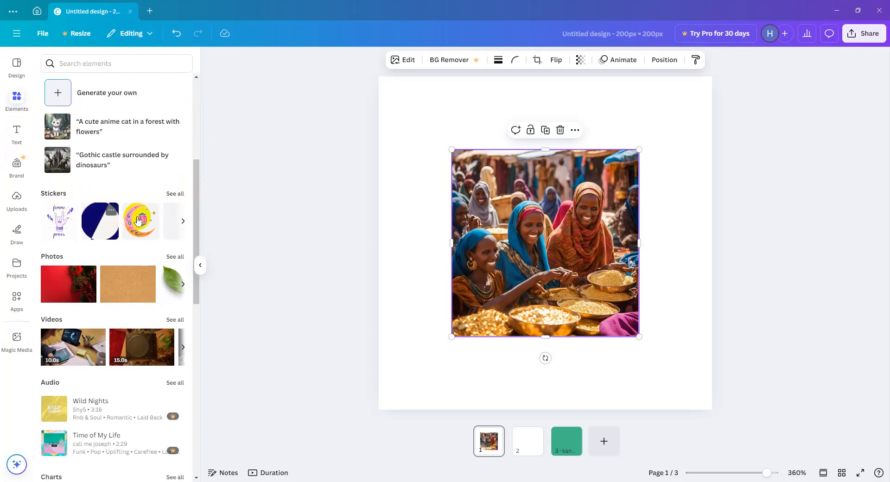
scroll(196, 199, "down", 3)
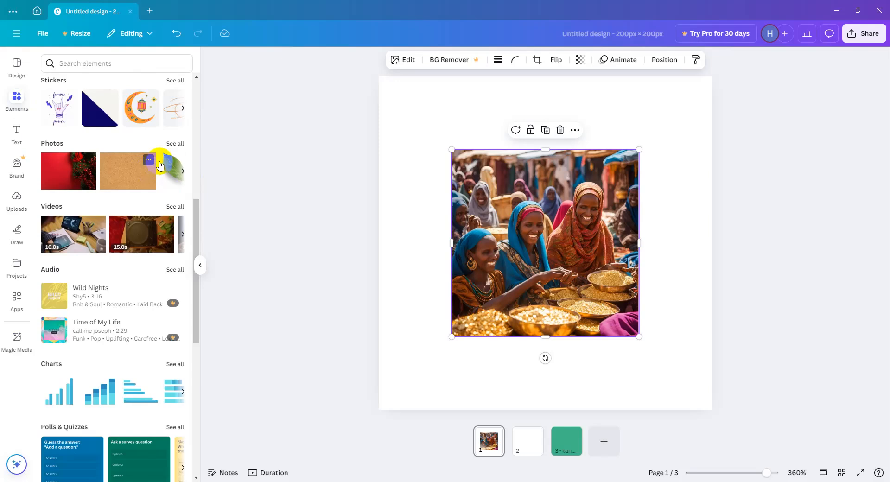
left_click(176, 145)
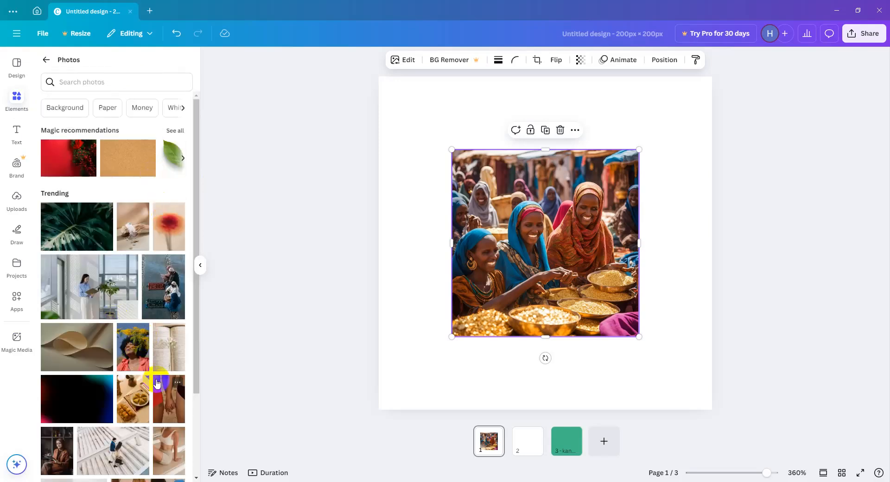
scroll(139, 370, "down", 10)
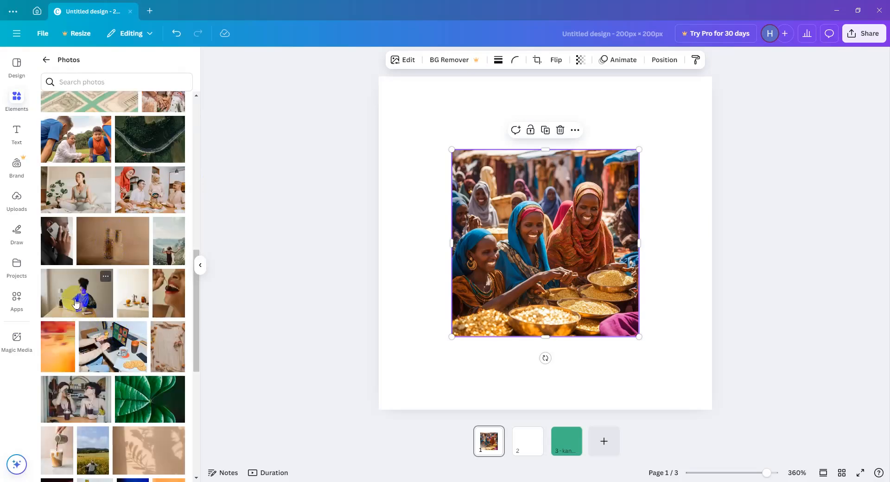
left_click(91, 290)
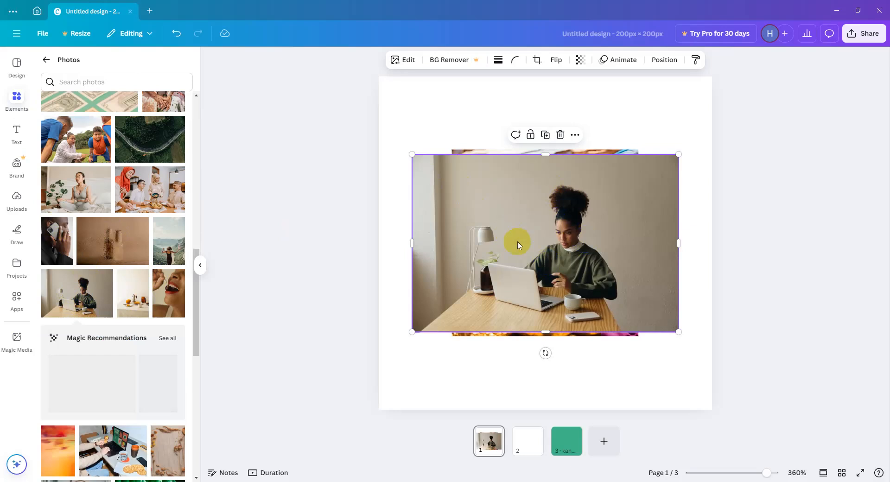
Search the photos for "man holding laptop".
scroll(106, 371, "down", 5)
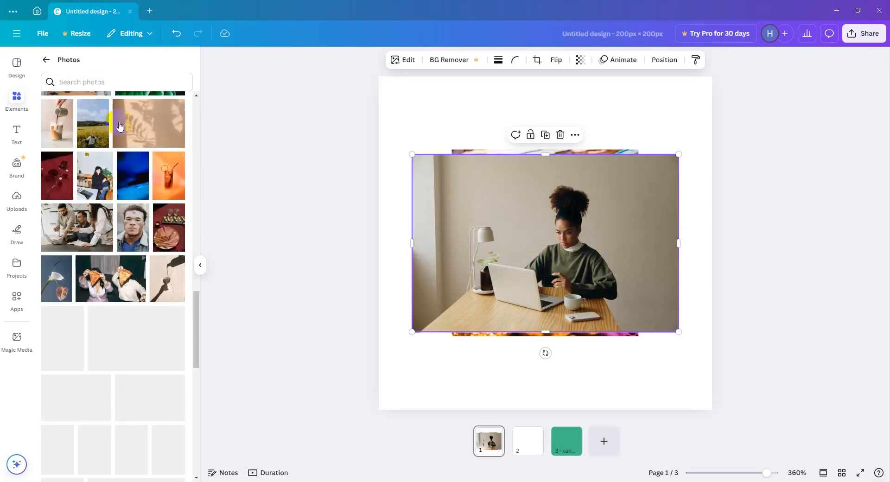
left_click(109, 84)
type("m")
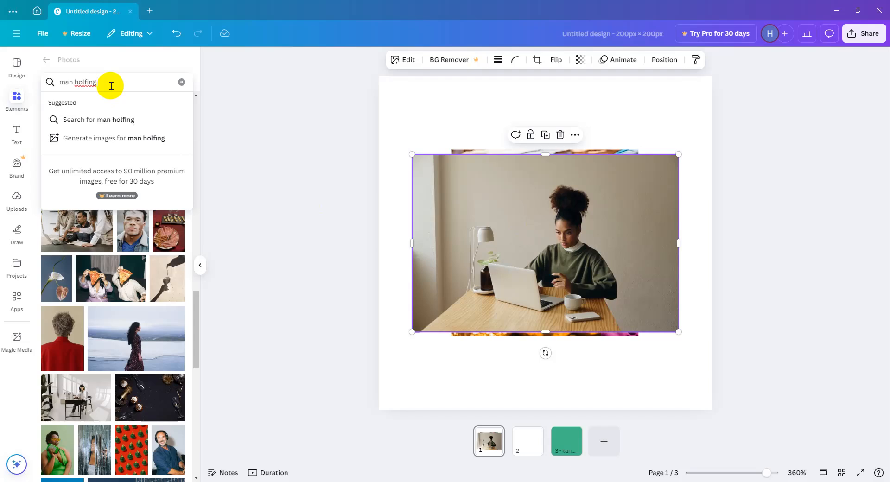
type("an hold")
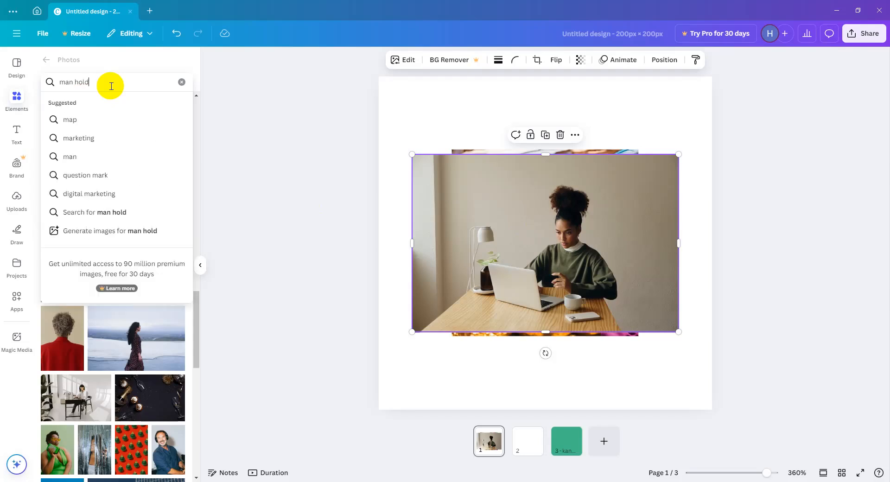
type("ing lapt")
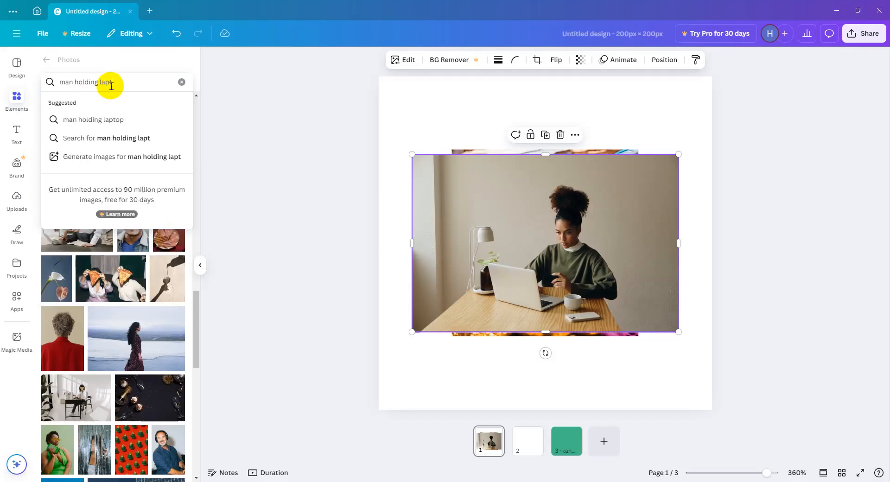
type("op")
key("Return")
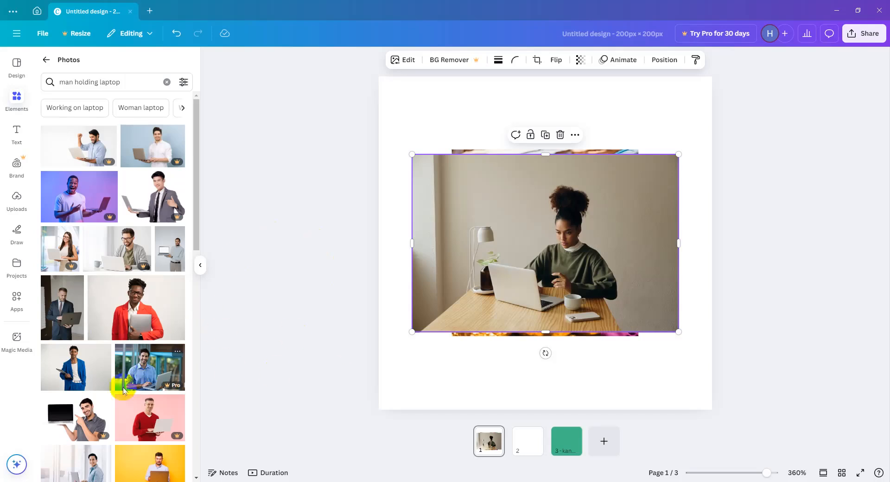
Add four laptop photos to page 1: the men in dark suit, red jacket and light shirt, and the recommended one in blue suit.
left_click(67, 314)
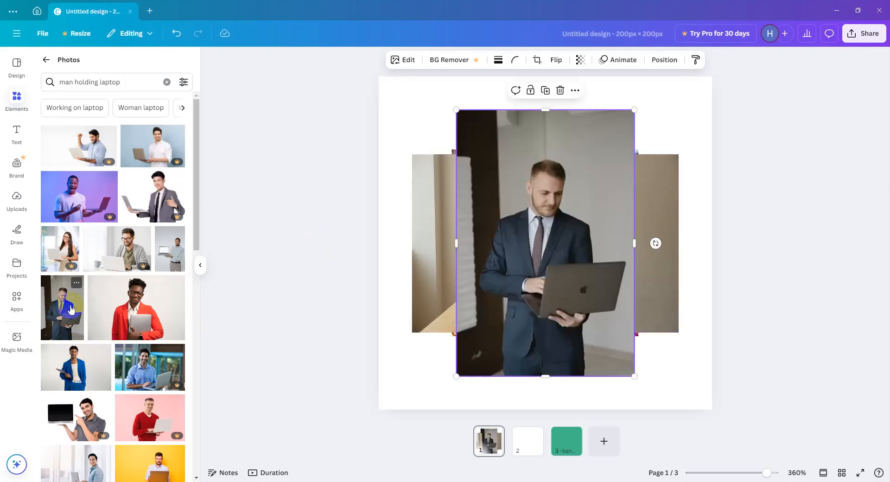
left_click(117, 297)
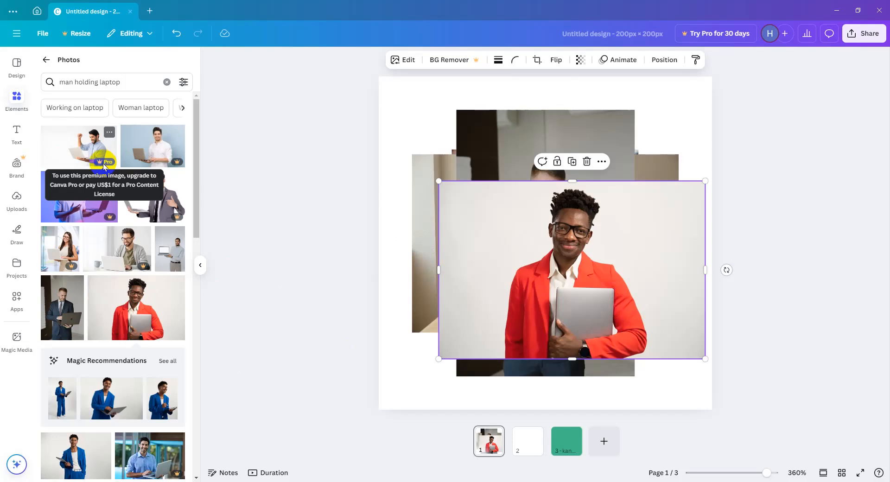
left_click(168, 248)
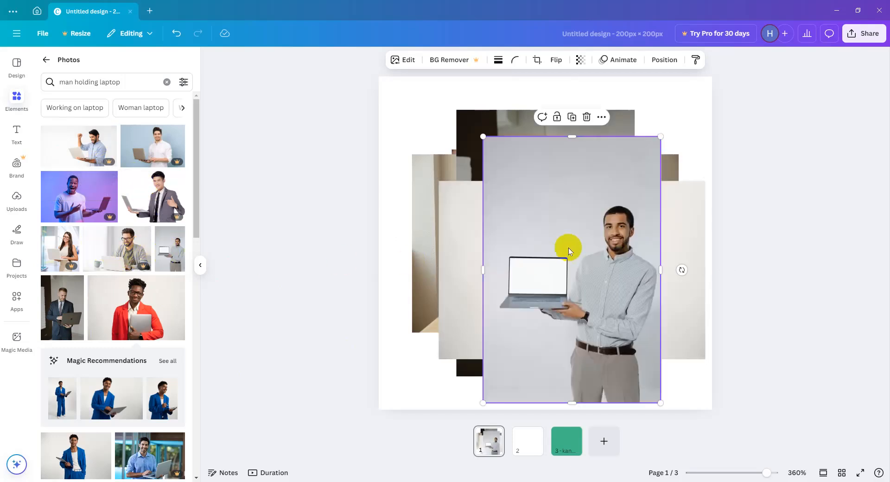
left_click(111, 402)
Select all the overlapping images on page 1 together and delete them.
left_click_drag(308, 191, 661, 288)
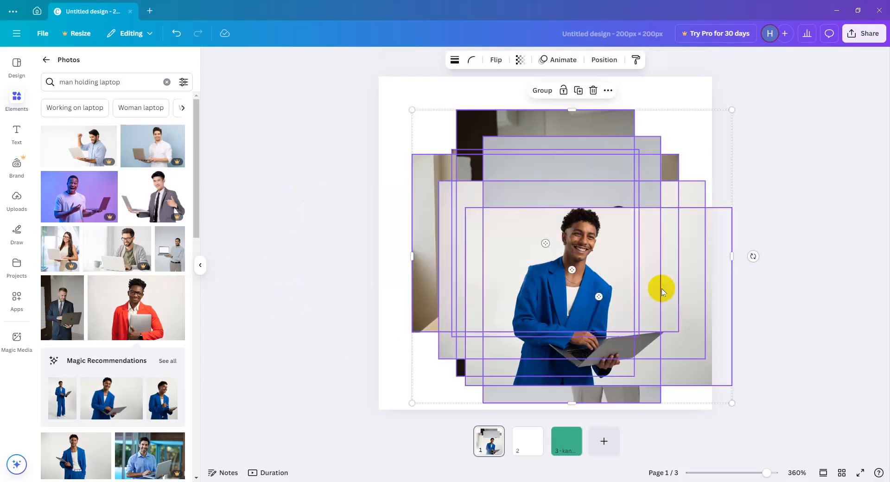
key("Delete")
scroll(90, 276, "down", 5)
scroll(90, 277, "up", 5)
Return to the elements overview and look through the categories from Charts and Tables down to Frames, Grids and Mockups.
left_click(46, 60)
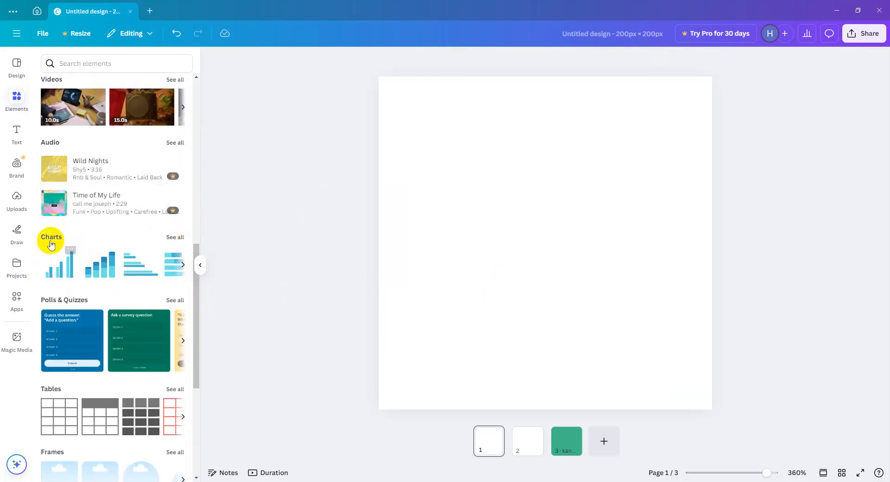
left_click_drag(193, 298, 193, 353)
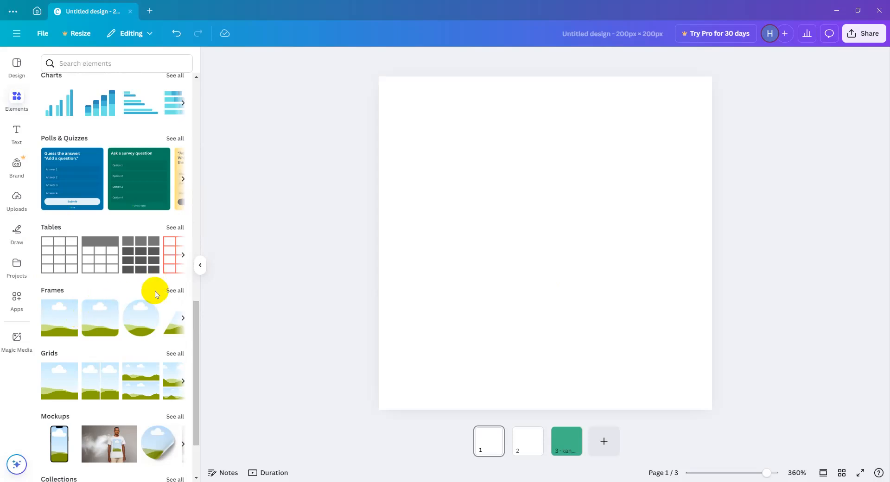
left_click_drag(197, 348, 193, 393)
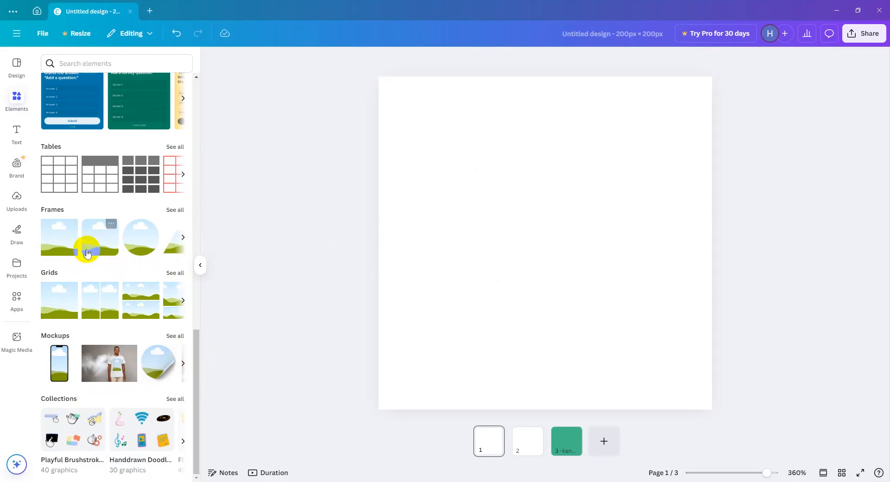
Add the recently used photo of the man in the light shirt to page 1, undoing its trial move.
scroll(120, 180, "up", 10)
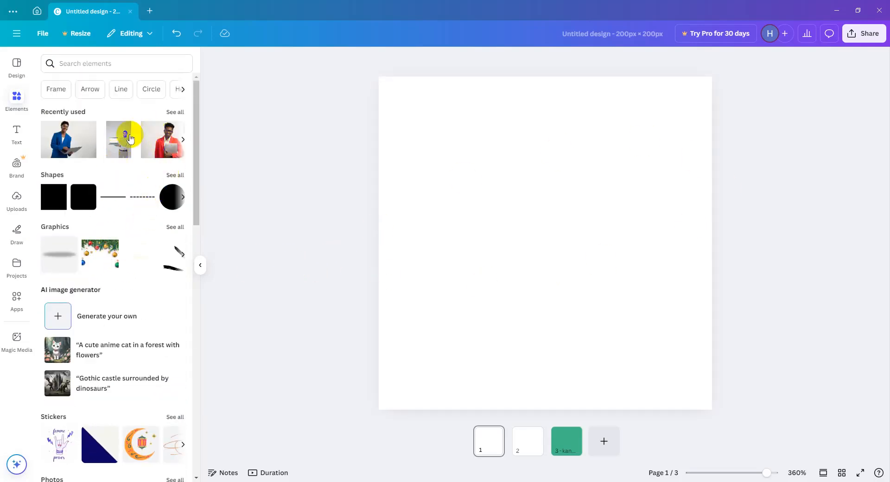
left_click(120, 149)
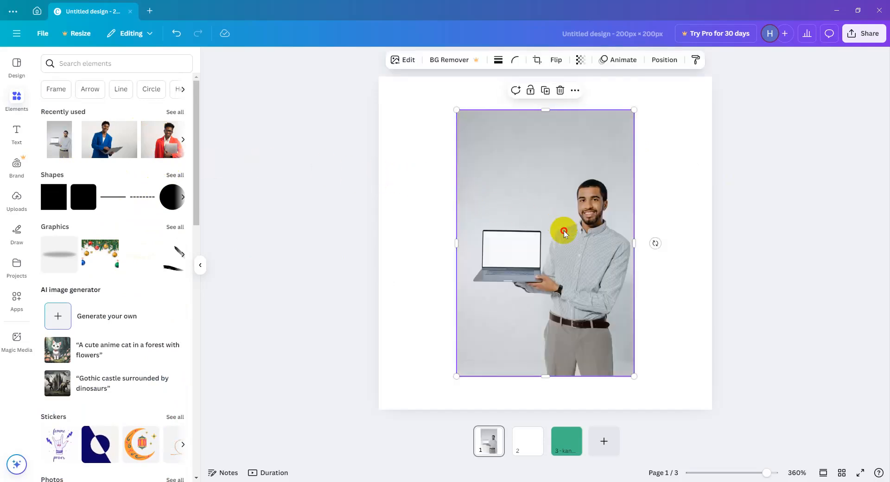
left_click_drag(564, 230, 501, 218)
key("ctrl+z")
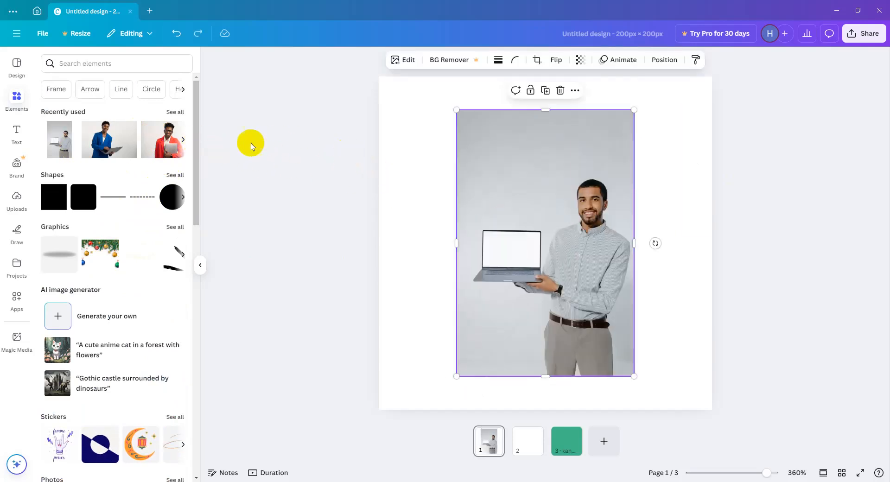
Replace the light-shirt photo with the recently used red-jacket photo and position it in the upper part of page 1.
left_click(160, 145)
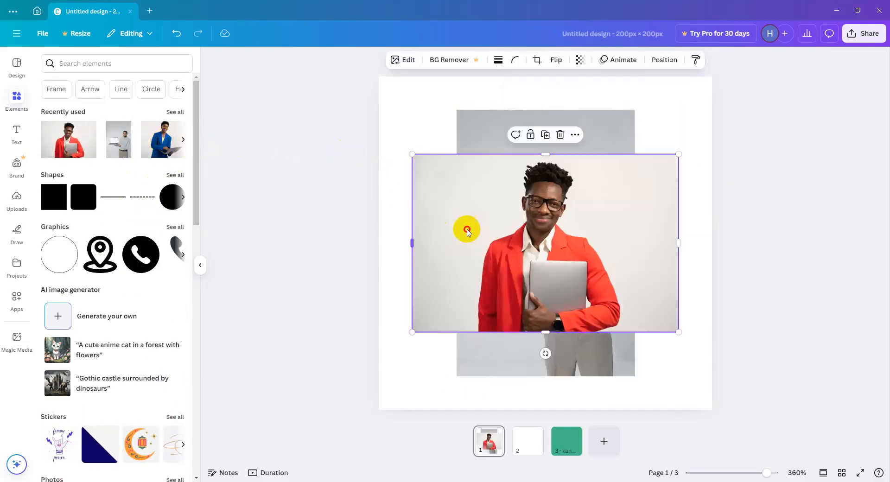
left_click_drag(465, 224, 268, 188)
left_click_drag(532, 240, 514, 235)
key("Delete")
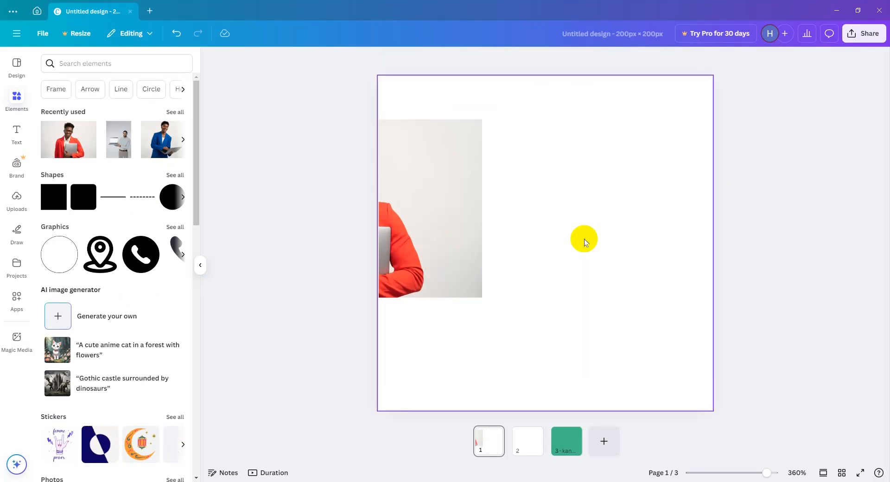
left_click_drag(433, 228, 520, 117)
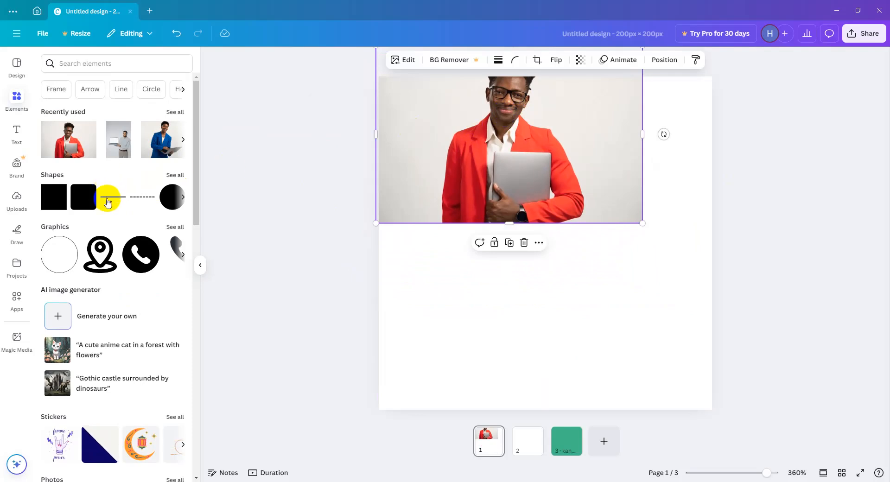
Place a circular frame on page 1 and put the red-jacket photo inside it.
left_click_drag(195, 168, 204, 329)
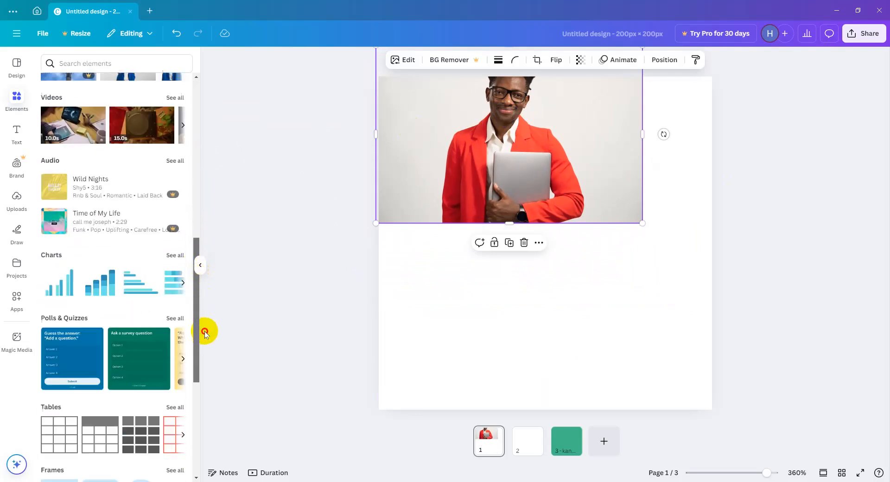
scroll(195, 331, "down", 2)
scroll(171, 346, "down", 3)
left_click_drag(141, 291, 565, 225)
left_click(459, 93)
left_click_drag(440, 99, 514, 205)
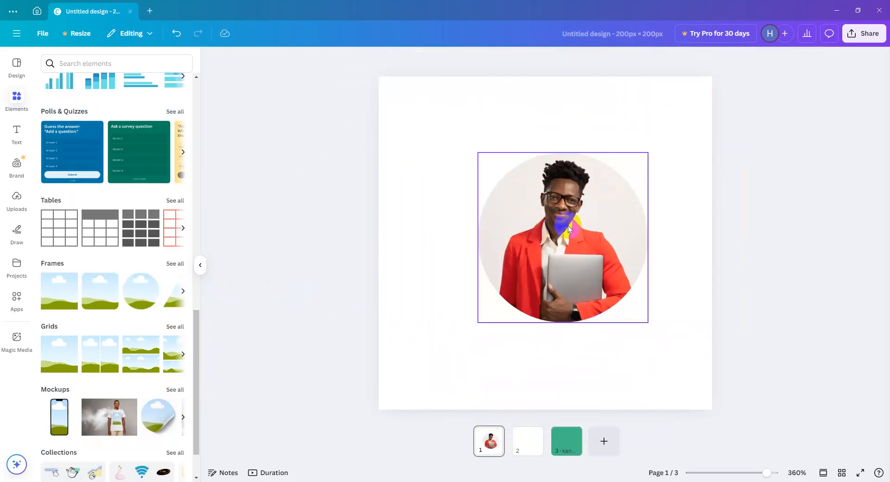
left_click_drag(544, 297, 546, 268)
Undo the photo fill and the placement of the circular frame.
key("ctrl+z")
key("ctrl+z")
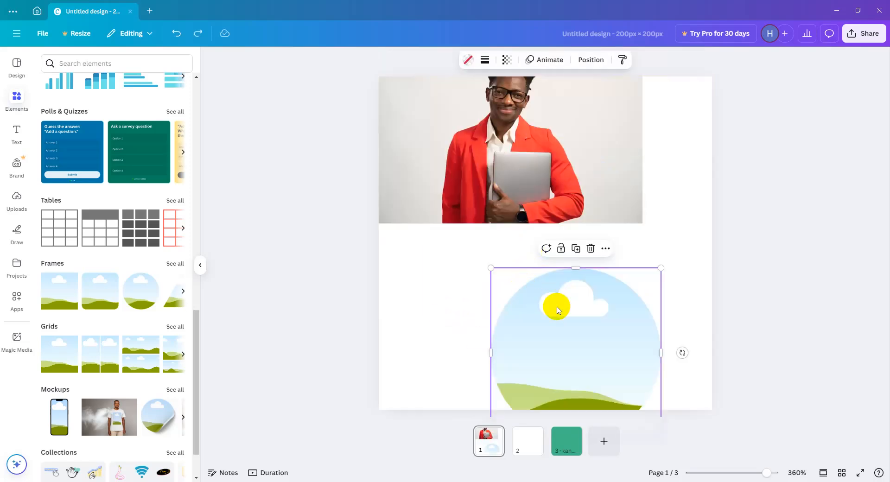
key("ctrl+z")
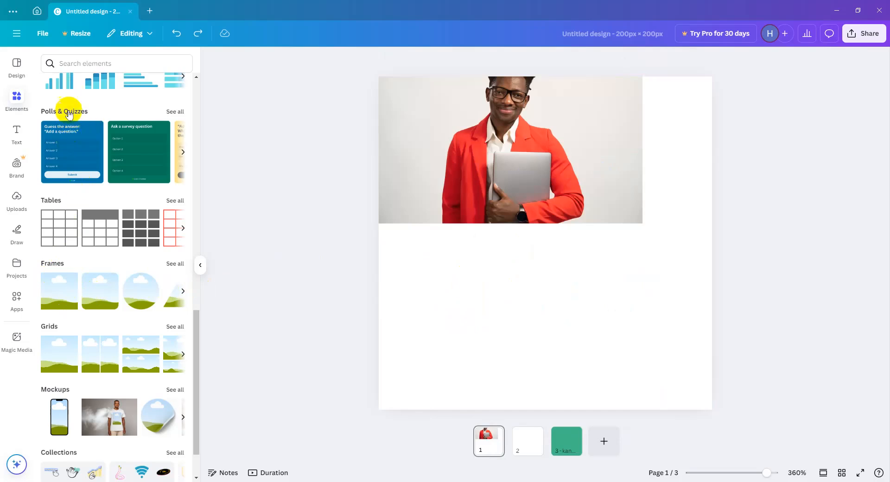
Fill a new circular frame with the red-jacket photo and move it to the upper left of page 1.
left_click(8, 104)
scroll(149, 159, "down", 10)
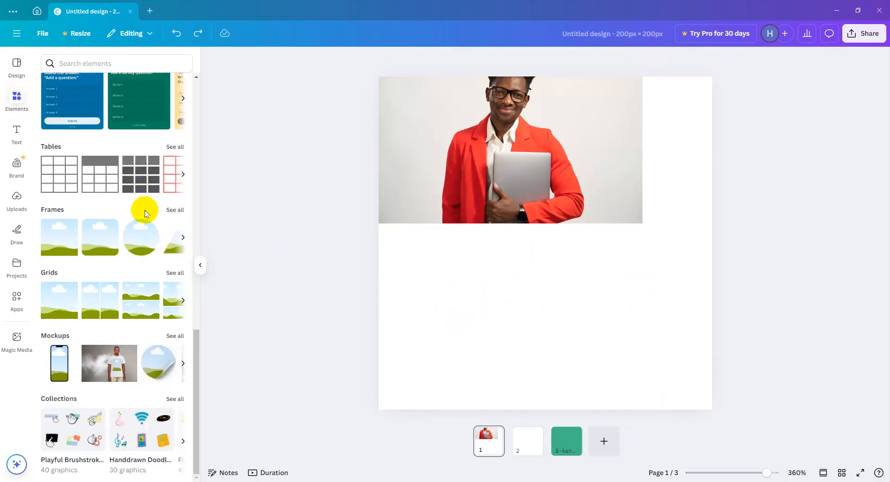
left_click_drag(145, 242, 493, 214)
left_click(618, 200)
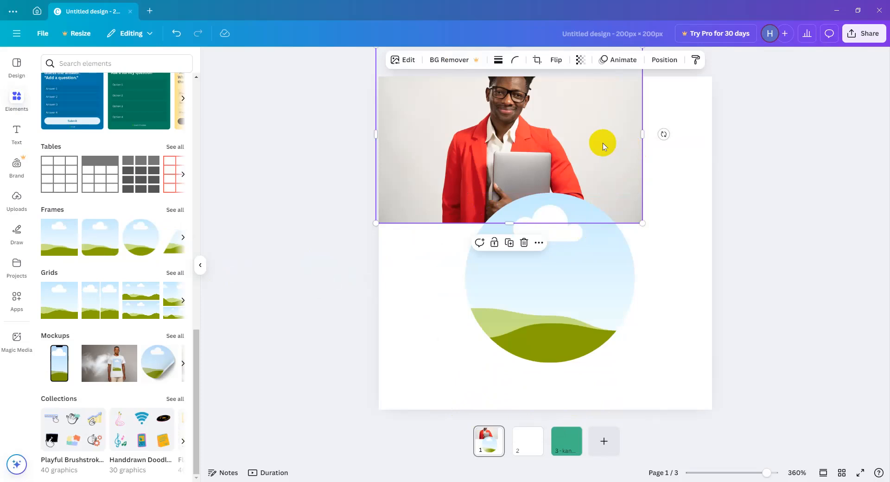
left_click_drag(477, 122, 573, 243)
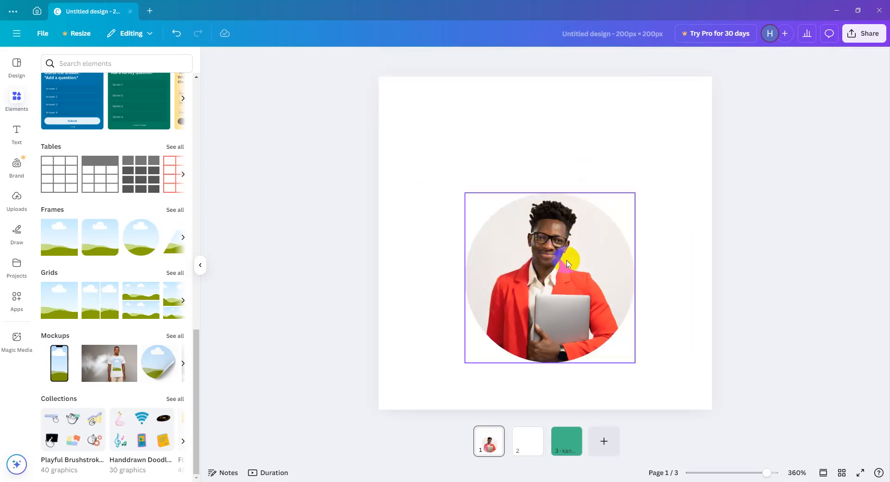
mouse_move(444, 179)
left_mouse_down()
mouse_move(579, 304)
mouse_move(574, 313)
left_mouse_up()
mouse_move(569, 315)
left_mouse_down()
mouse_move(546, 218)
mouse_move(507, 214)
left_mouse_up()
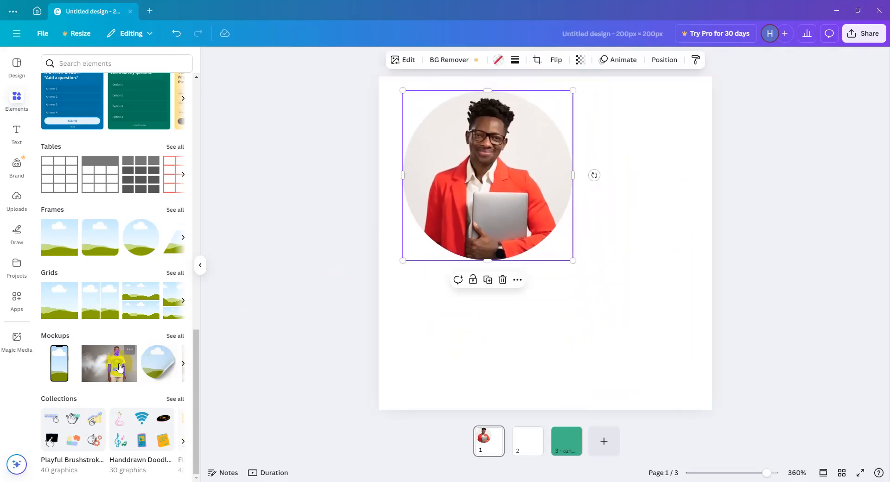
Open the full Mockups collection and look through its categories from Smartphones down to Watches.
left_click(183, 363)
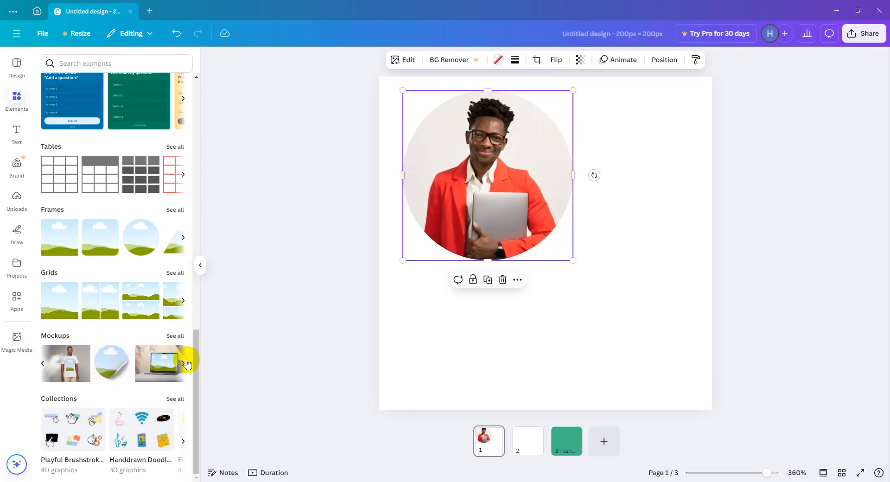
left_click(175, 335)
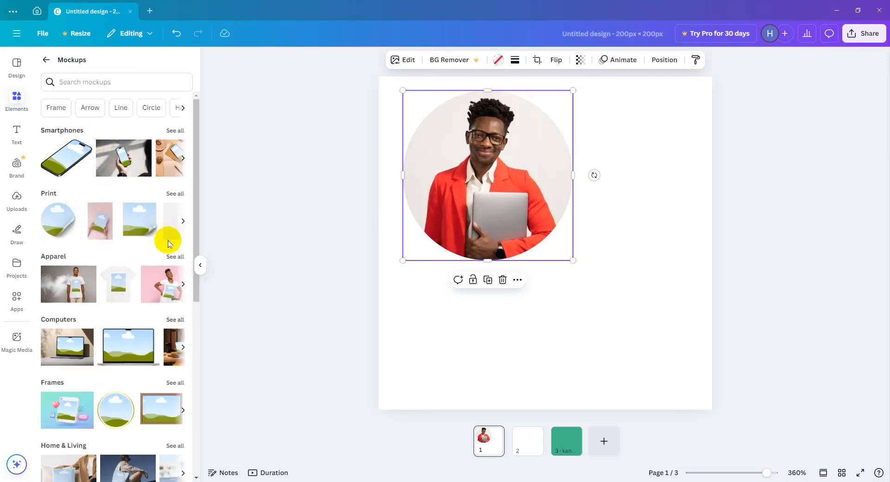
scroll(141, 384, "down", 7)
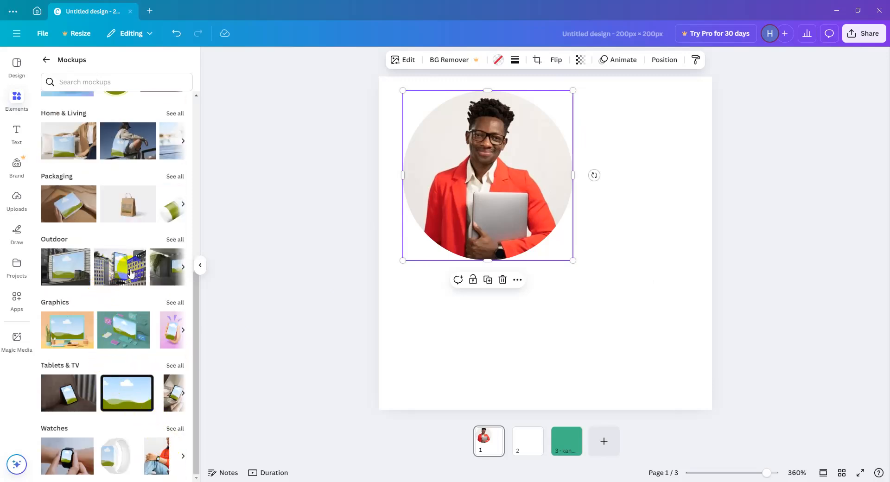
Delete the red-jacket photo and its circular frame from page 1.
left_click_drag(631, 117, 441, 301)
key("Delete")
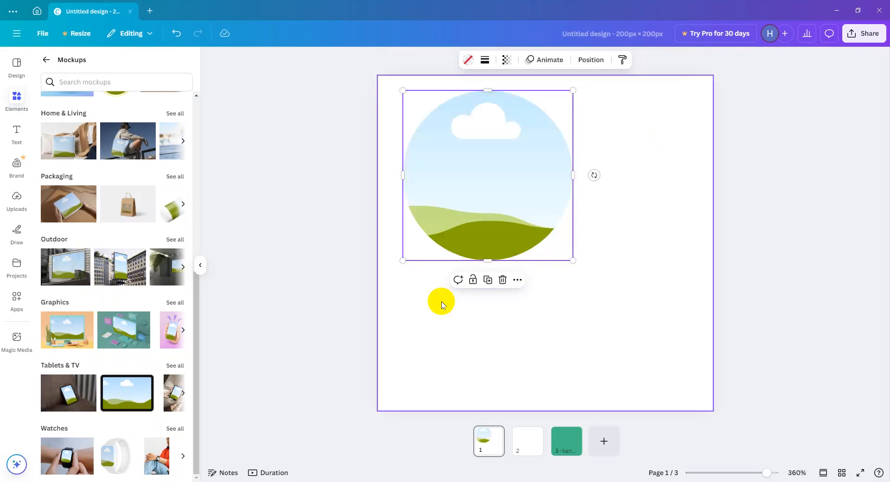
left_click_drag(572, 175, 422, 246)
key("Delete")
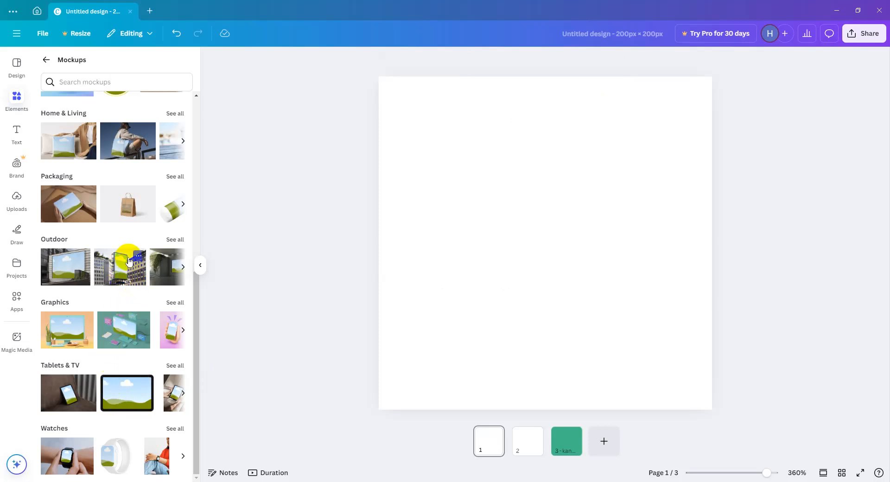
Add the first Outdoor billboard mockup to page 1 as a single copy and enlarge it across most of the page.
left_click_drag(63, 269, 493, 171)
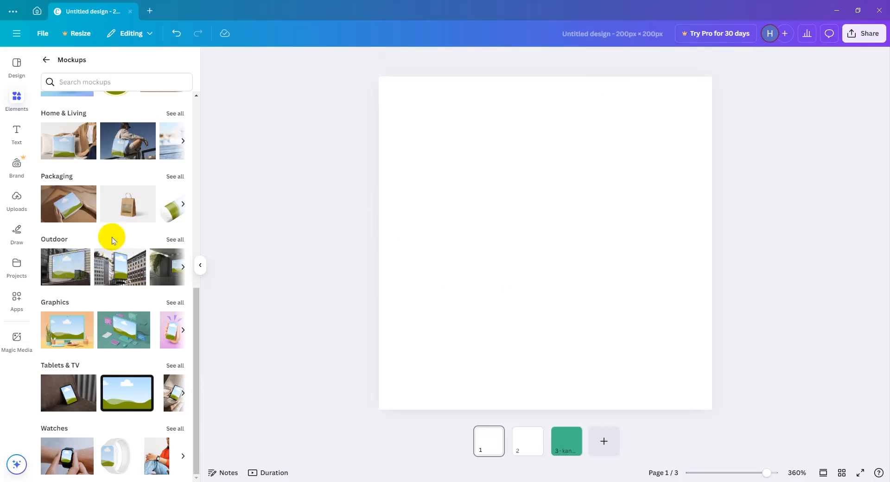
scroll(112, 238, "up", 10)
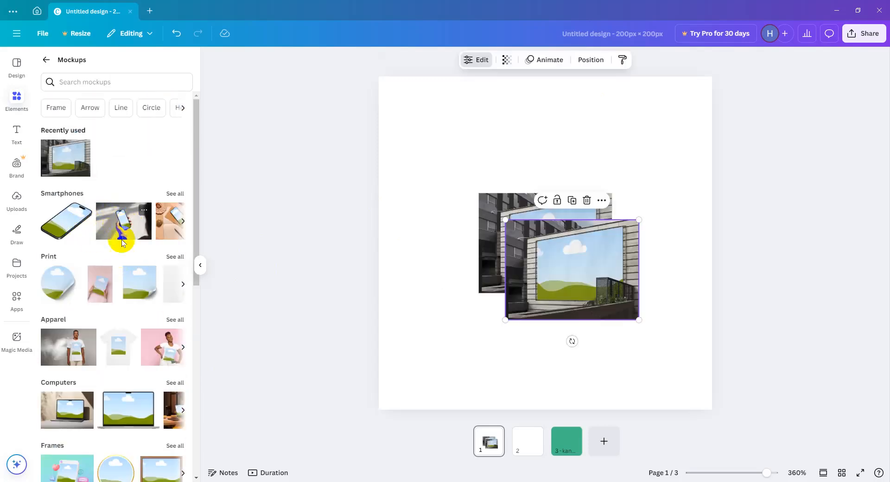
left_click_drag(546, 268, 519, 242)
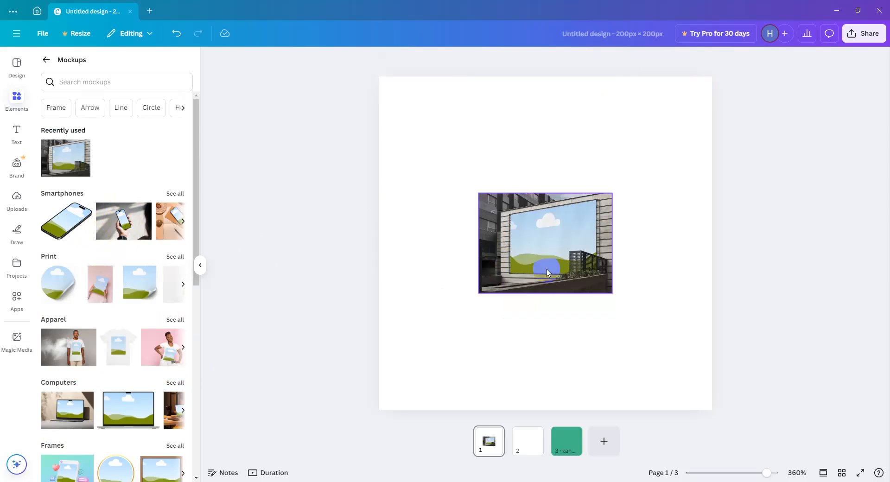
left_click_drag(610, 293, 718, 372)
left_click_drag(648, 298, 564, 250)
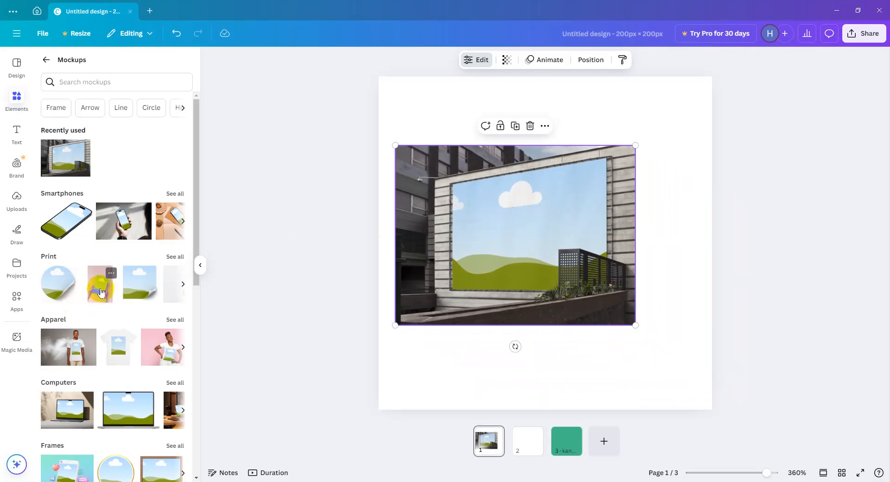
Try the Print mockup of hands holding a sheet on page 1, and delete it together with the billboard mockup.
left_click(87, 298)
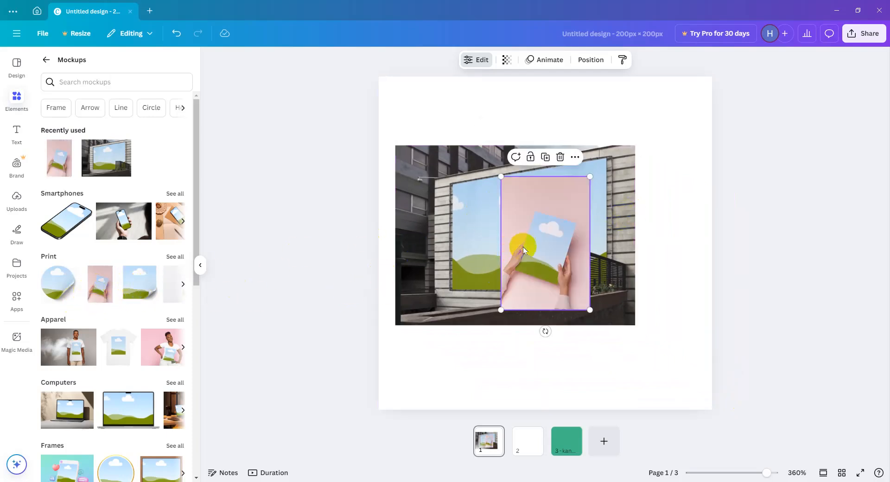
key("Delete")
left_click(572, 254)
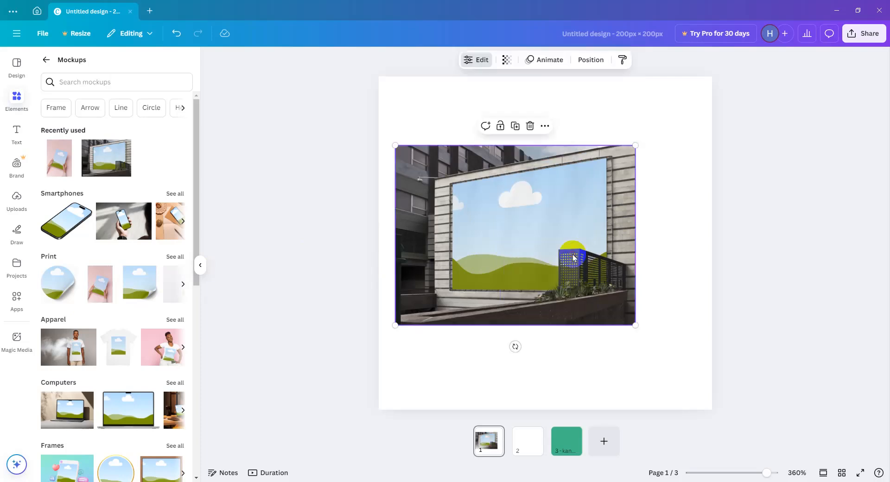
key("Delete")
Add the square Print mockup with the curled corner to page 1 and fill it with the uploaded "We Are Hiring" image.
left_click(131, 289)
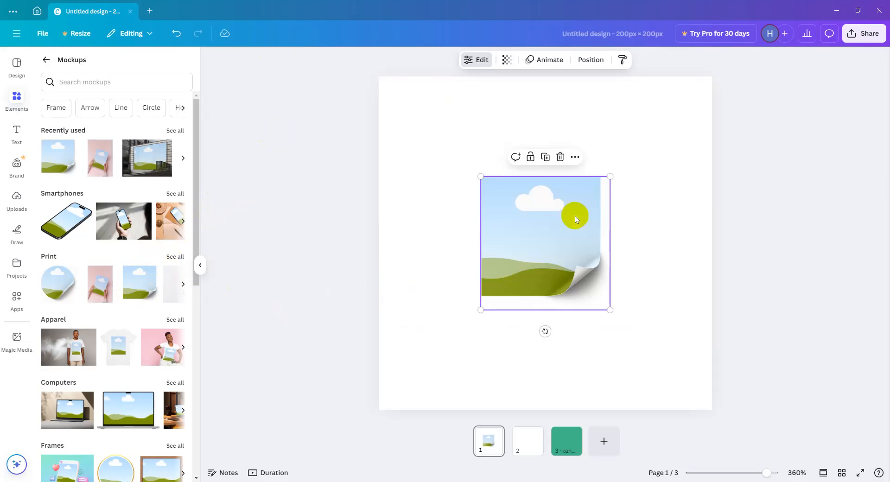
left_click(17, 198)
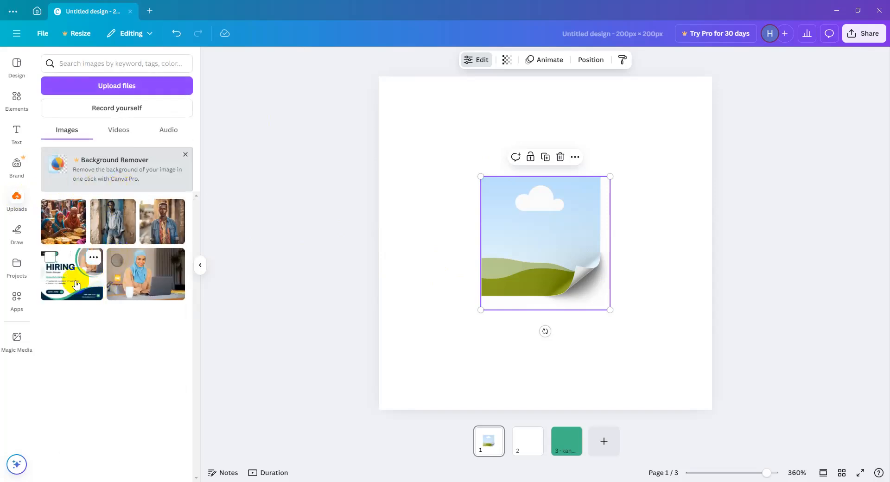
left_click(73, 275)
left_click_drag(492, 258, 499, 210)
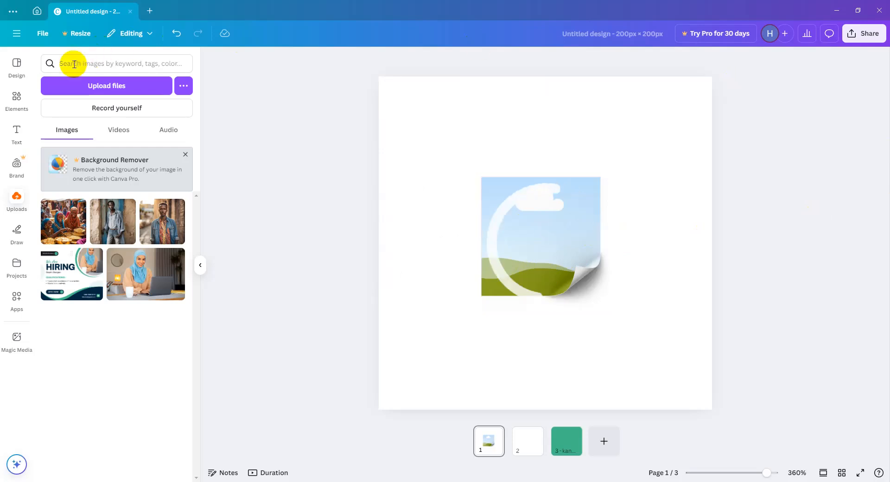
Look over the lower mockup categories and return to the elements overview.
left_click(19, 98)
scroll(181, 259, "down", 8)
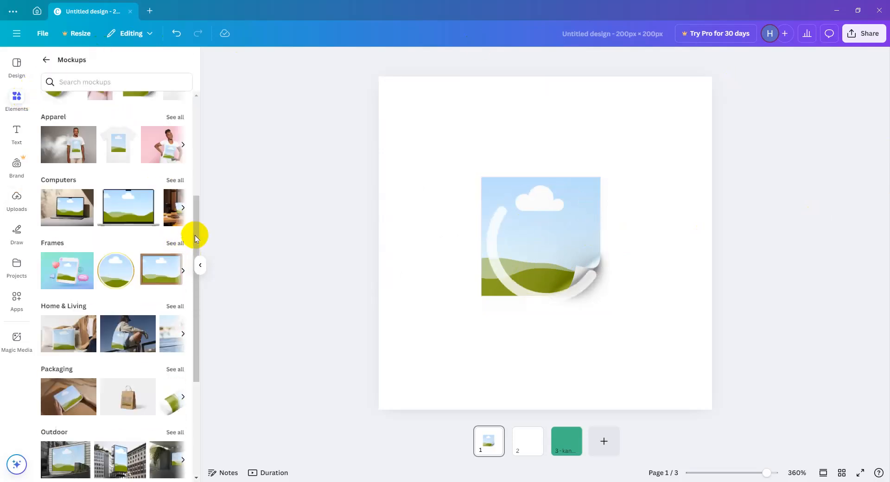
left_click(46, 60)
Enlarge the hiring mockup and move it toward the upper left of page 1.
left_click_drag(415, 141, 612, 310)
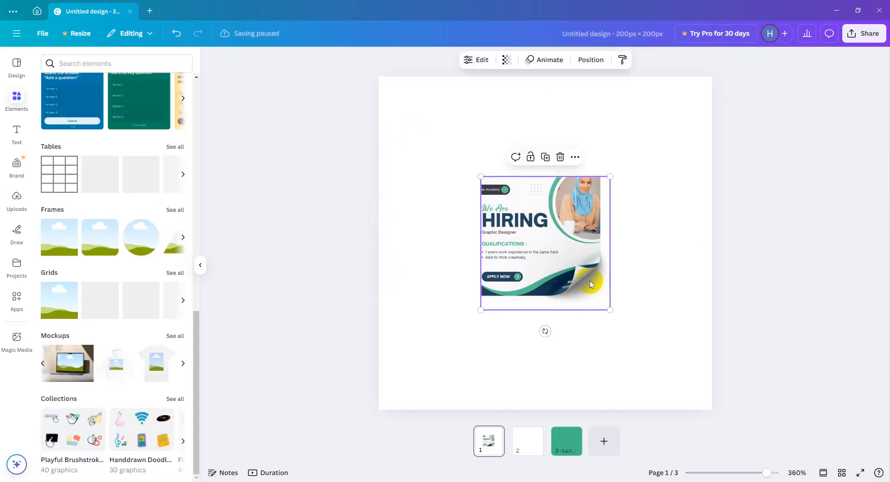
left_click_drag(702, 419, 701, 417)
left_click_drag(609, 291, 528, 227)
left_click(666, 342)
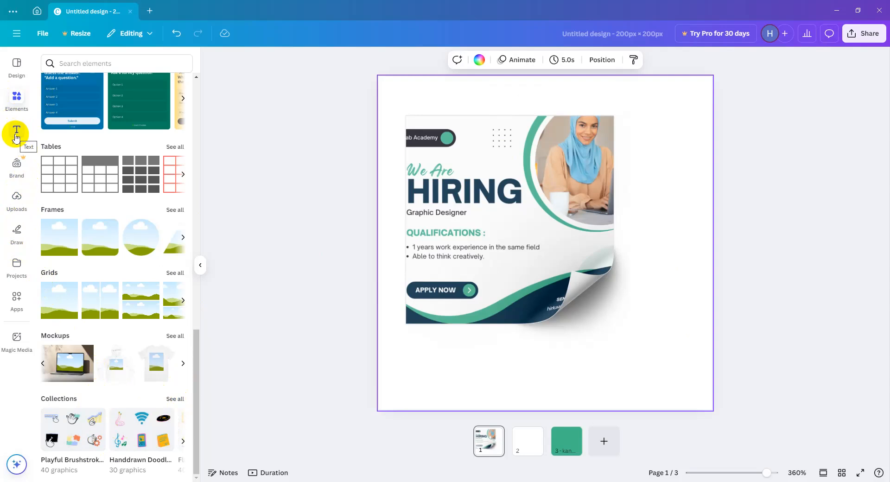
Delete the hiring mockup from page 1.
left_click(479, 198)
left_click_drag(500, 173, 496, 155)
key("Delete")
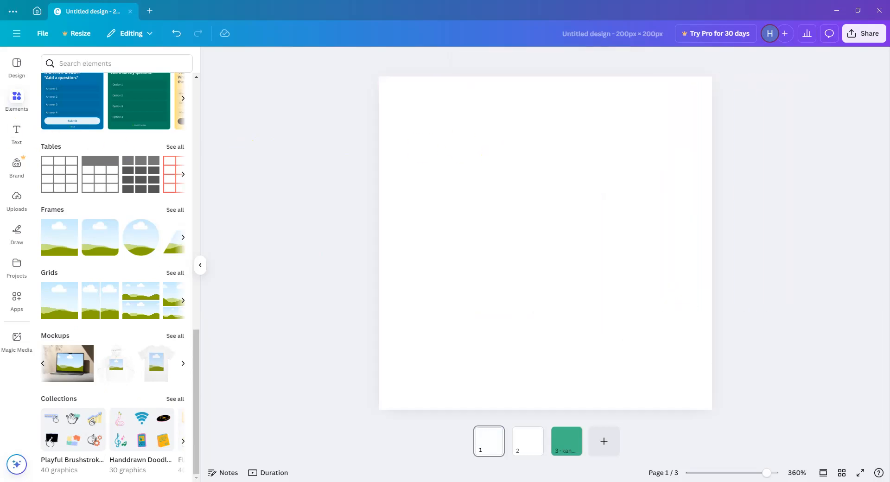
Add a heading to page 1 that reads "Canva Course".
left_click(19, 138)
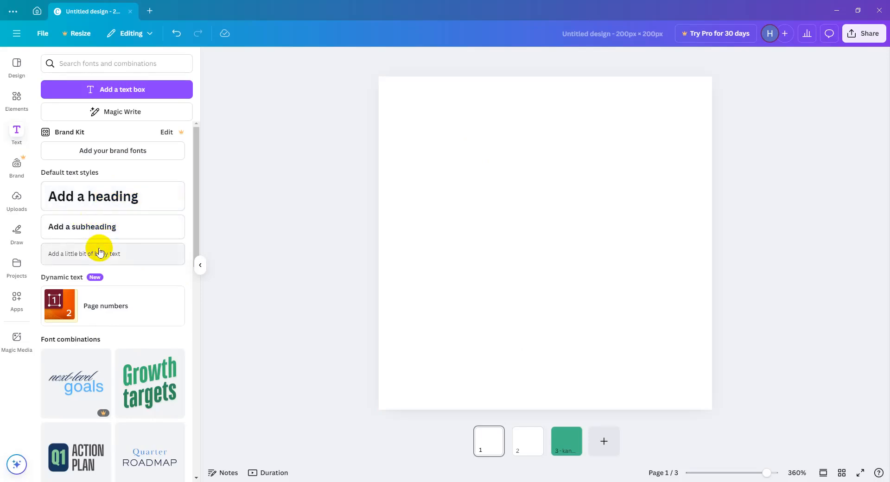
left_click(180, 204)
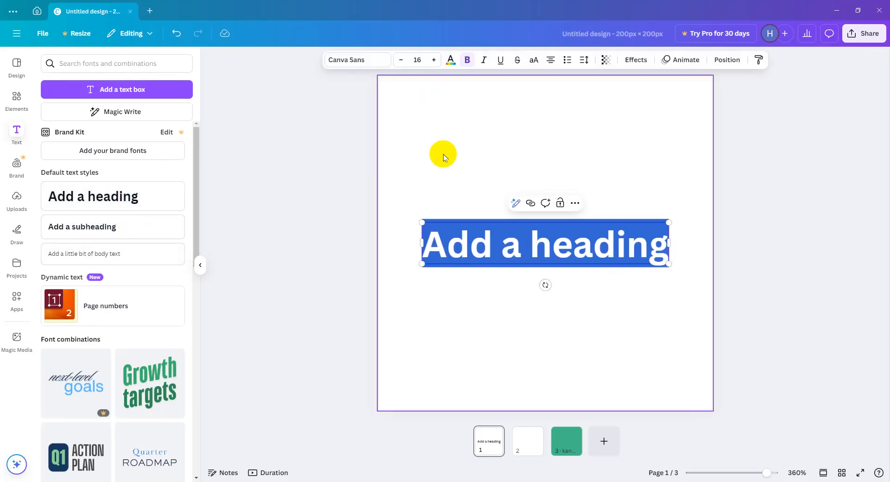
type("Cam")
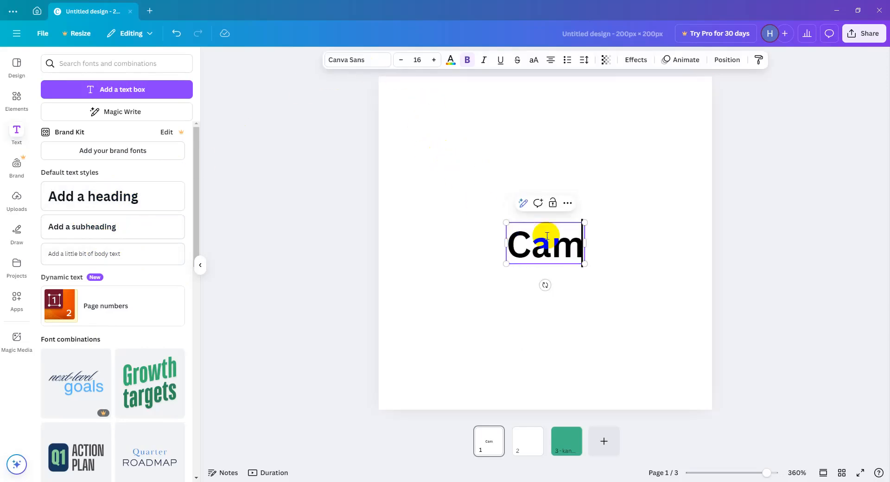
key("BackSpace")
type("n Co")
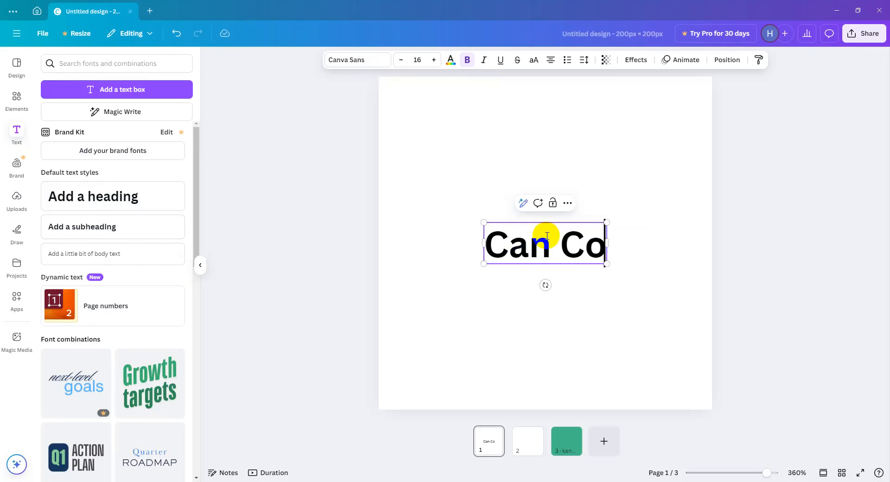
type("un")
key("BackSpace")
key("BackSpace")
key("BackSpace")
key("BackSpace")
key("BackSpace")
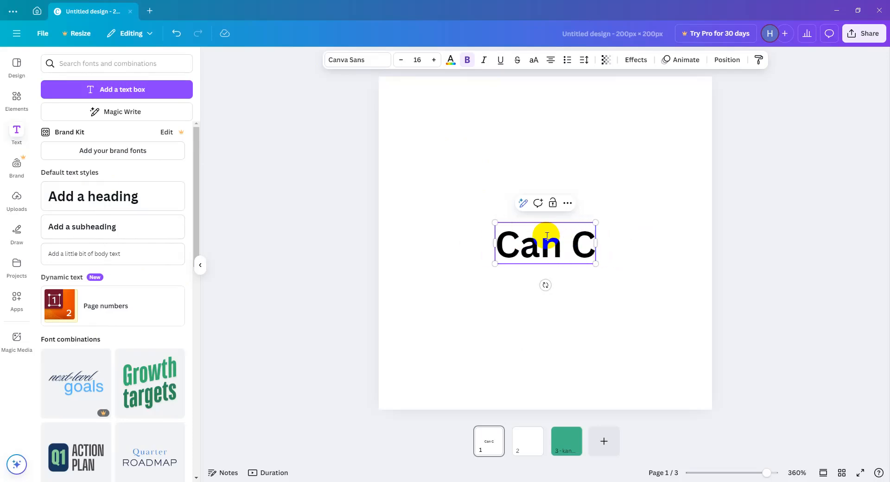
type("va Co")
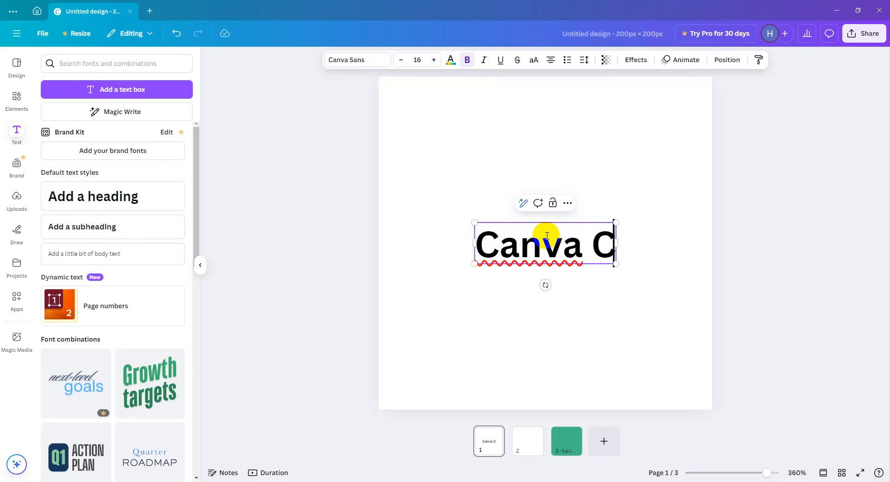
type("i")
key("BackSpace")
type("urse")
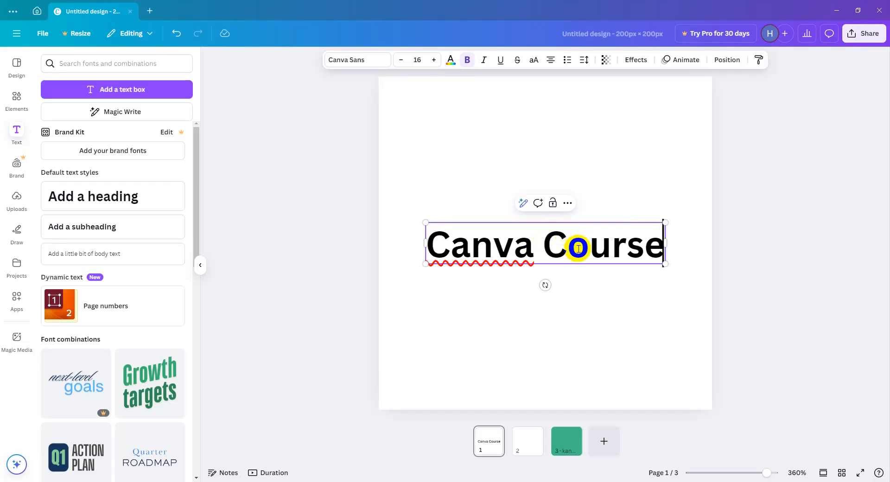
type("v")
left_click(589, 291)
key("ctrl+z")
Shrink the "Canva Course" heading to font size 11.9 and place it in the upper left of page 1.
left_click_drag(561, 243, 531, 175)
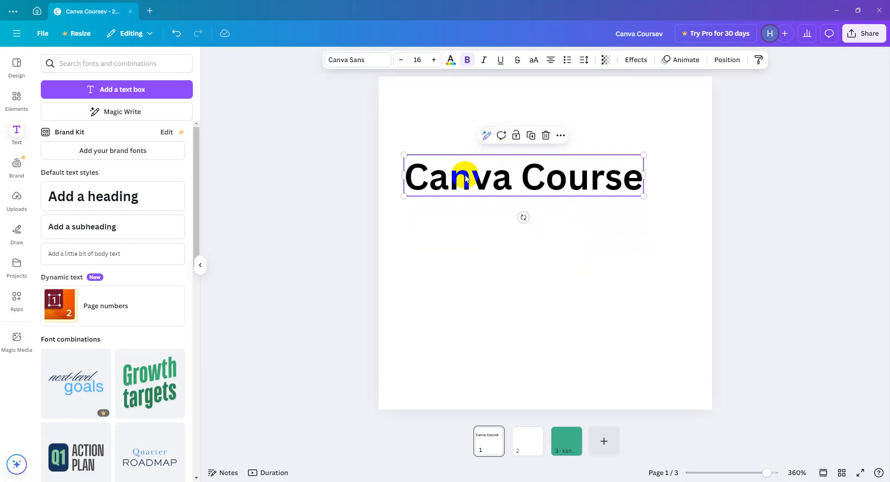
left_click_drag(464, 174, 447, 137)
left_click_drag(625, 159, 565, 140)
left_click_drag(476, 139, 489, 132)
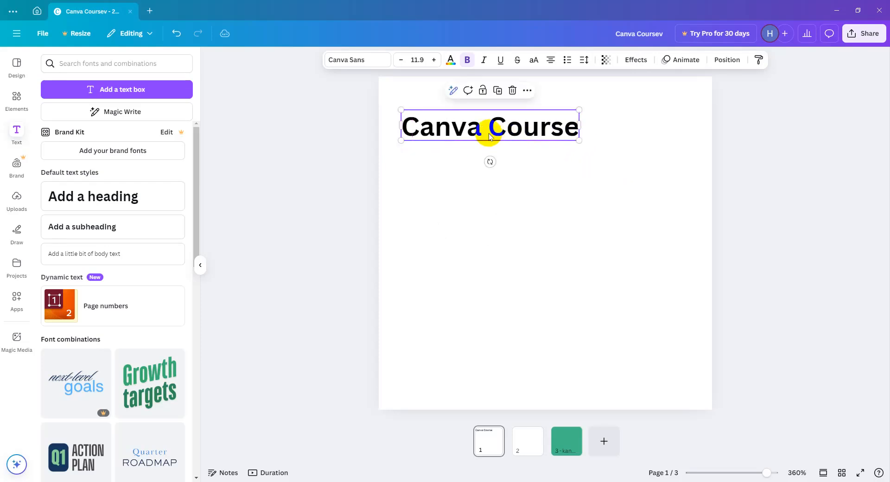
Have Magic Write continue writing from the "Canva Course" heading and insert the generated text.
left_click(453, 91)
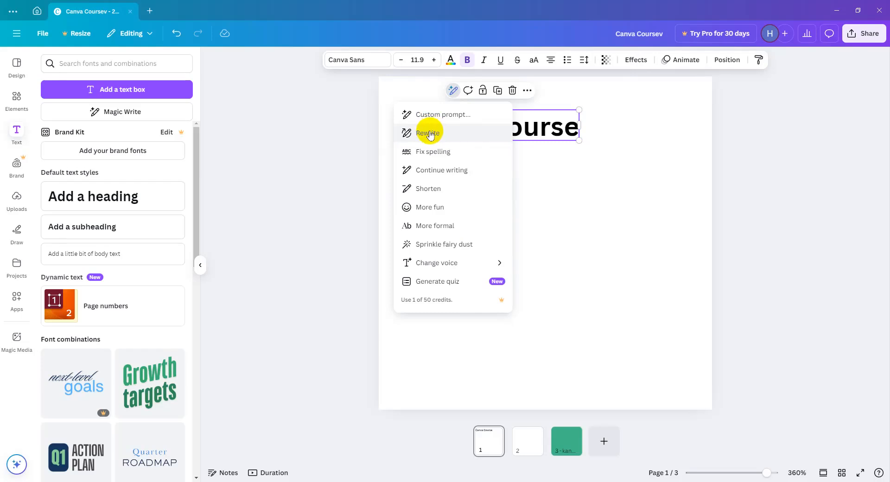
left_click(450, 175)
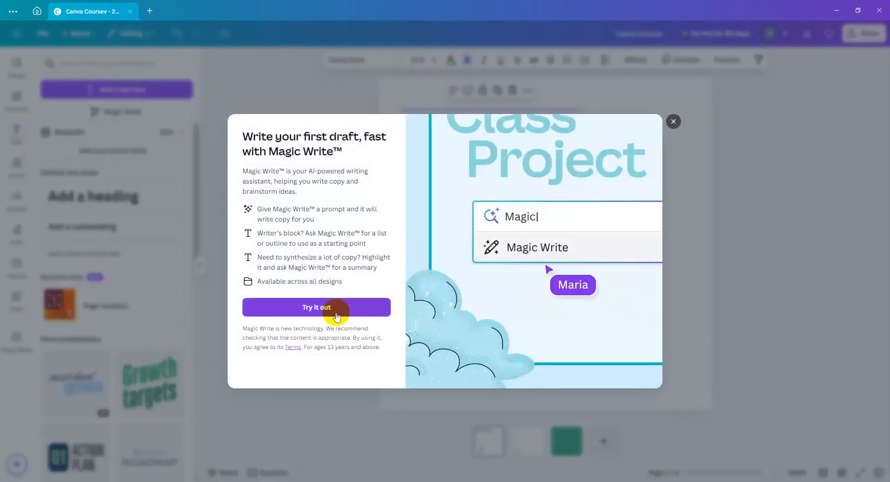
left_click(338, 312)
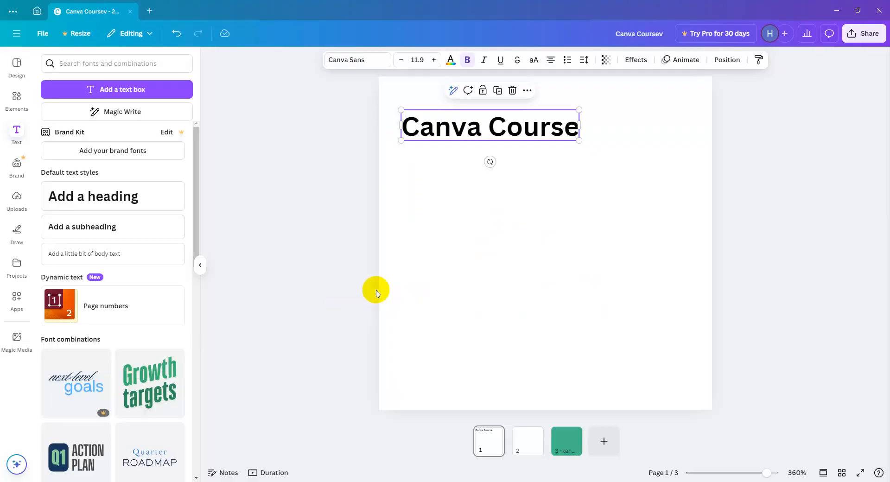
left_click(450, 91)
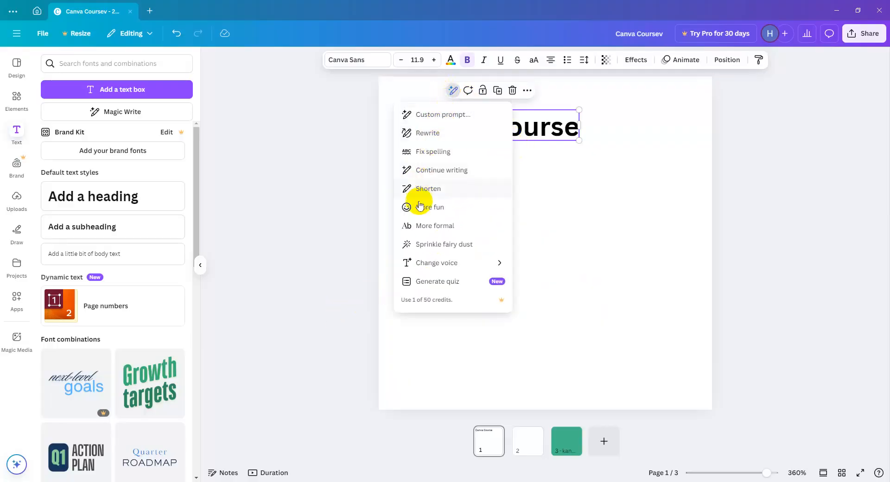
left_click(440, 171)
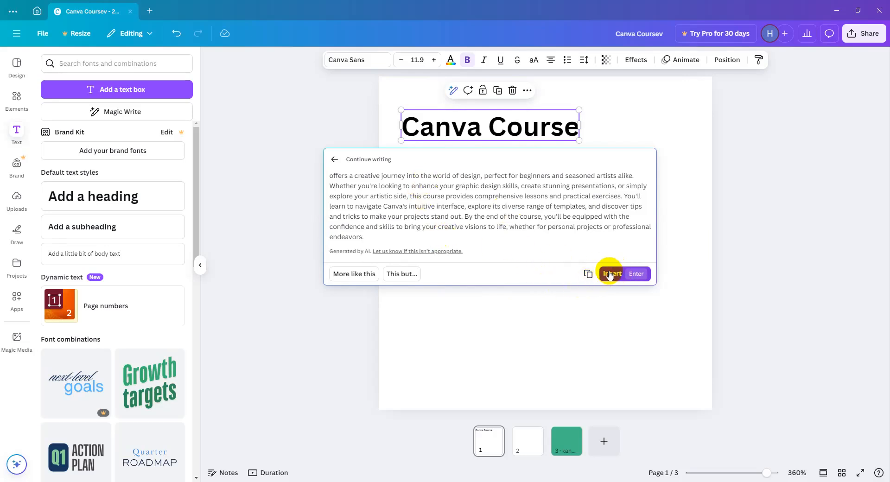
left_click(610, 274)
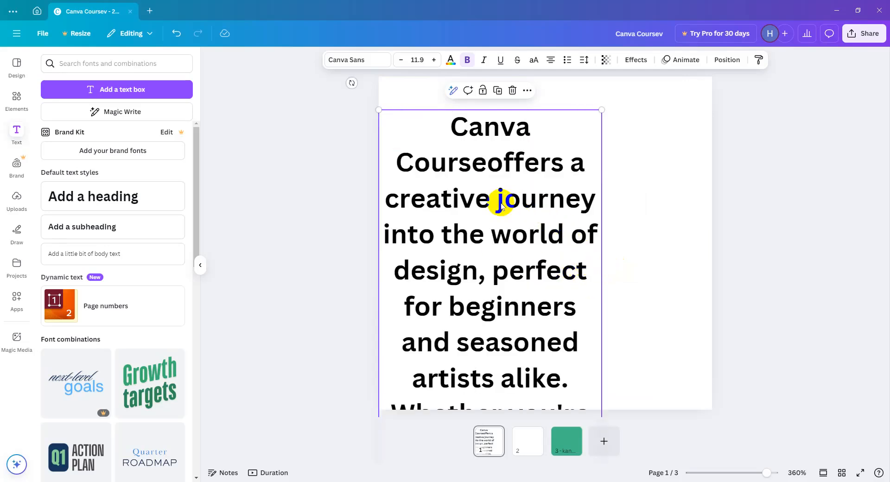
Move the generated paragraph out of the heading into a new body text box, keeping only "Canva Course" in the heading.
left_click(496, 159)
left_click_drag(496, 159, 568, 411)
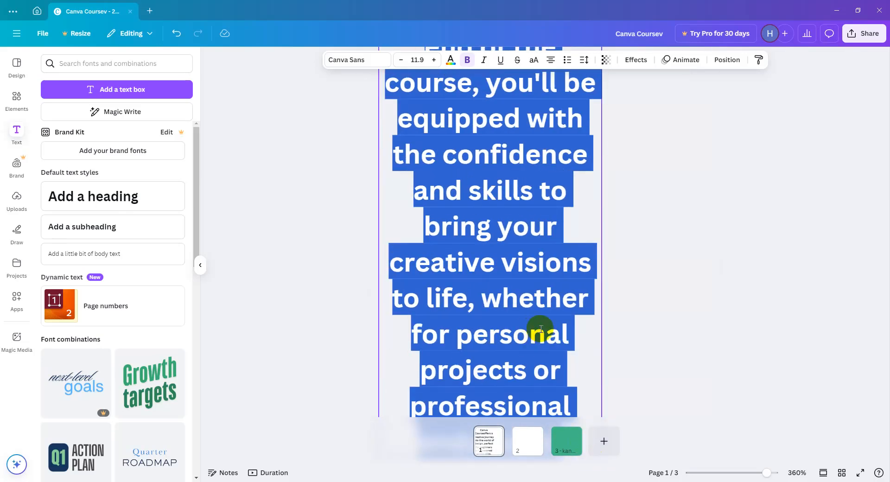
key("BackSpace")
left_click(521, 201)
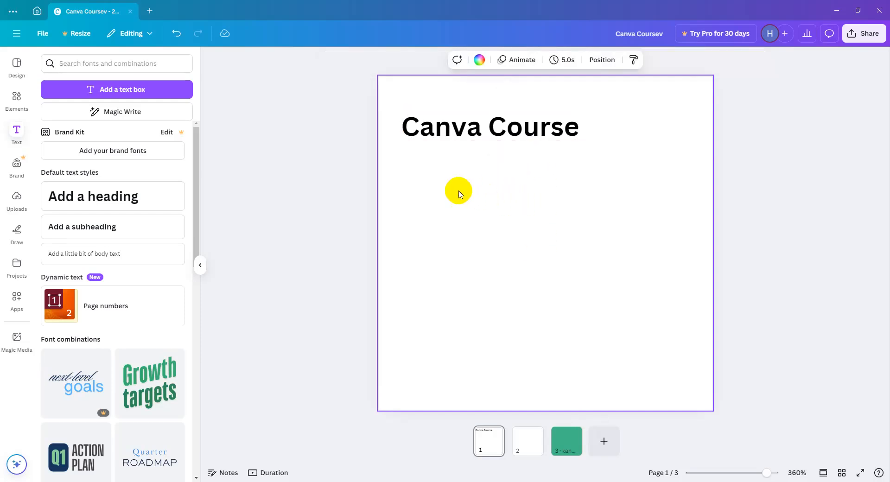
left_click(101, 256)
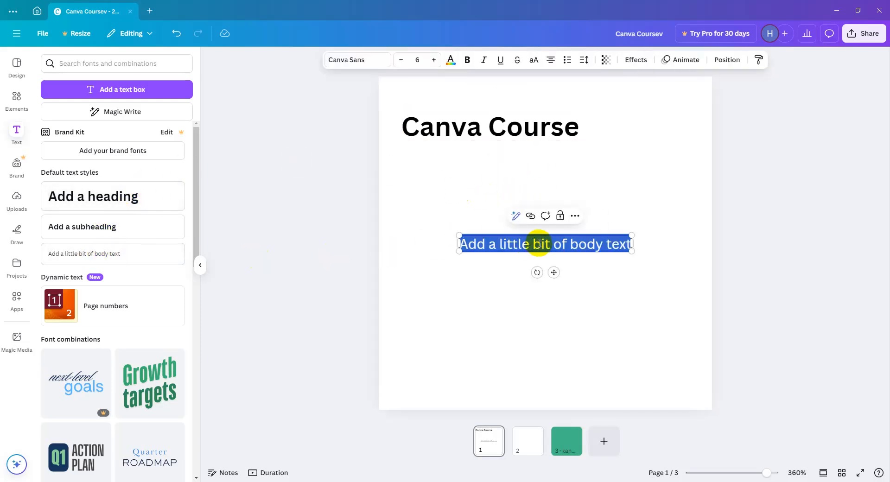
key("ctrl+v")
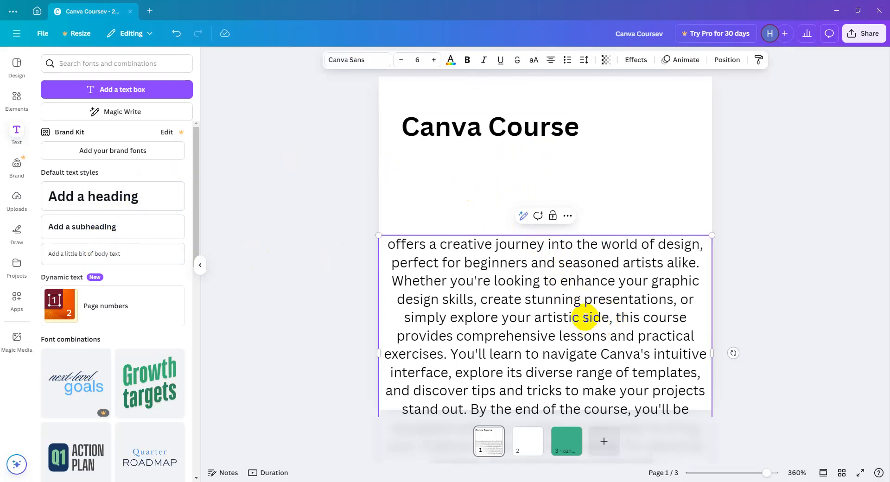
Trim the body text so that it ends after "practical exercises.".
left_click(451, 354)
key("ctrl+shift+End")
key("Delete")
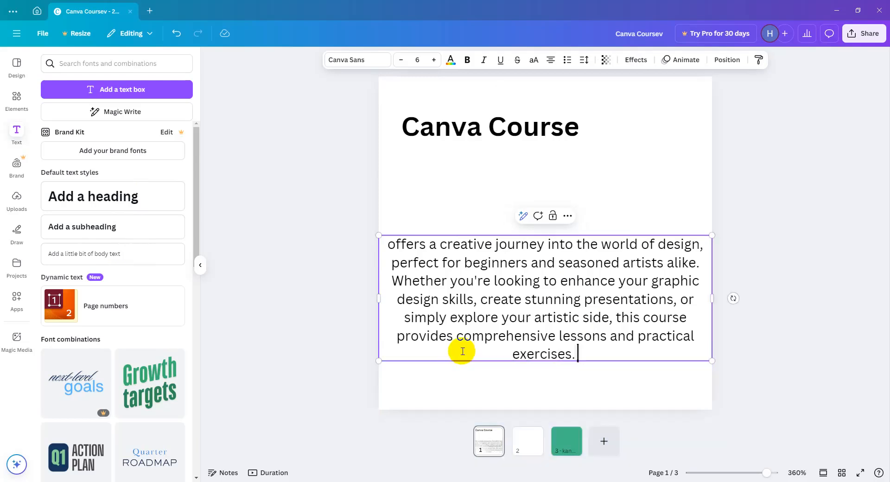
type("v")
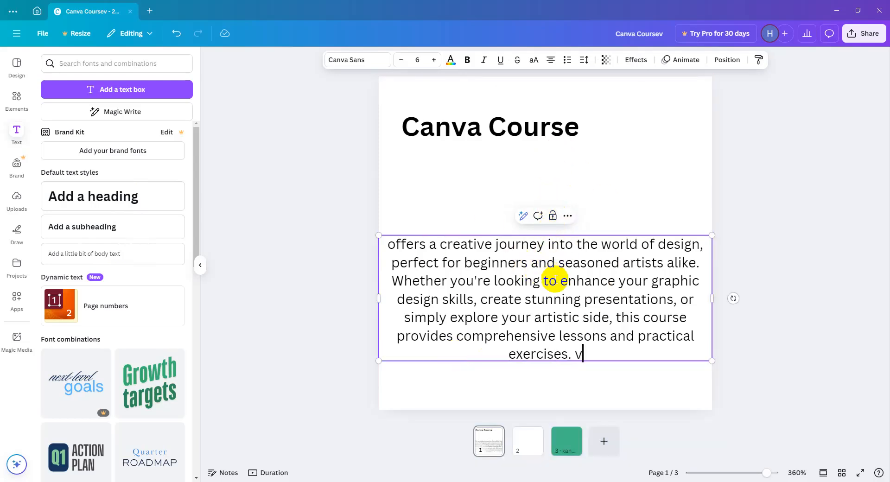
key("BackSpace")
key("BackSpace")
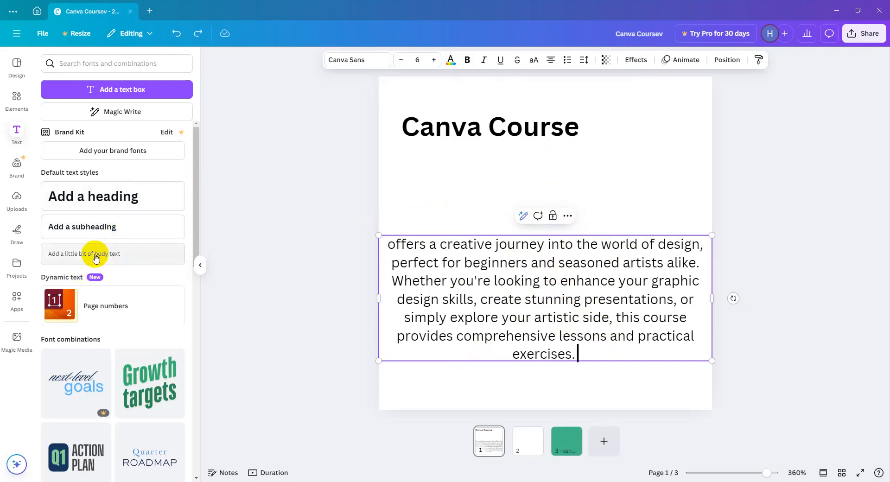
Left-align the body text and move it up beneath the "Canva Course" heading.
left_click(555, 59)
left_click(437, 294)
type("v")
left_click(466, 224)
left_click_drag(464, 254, 489, 179)
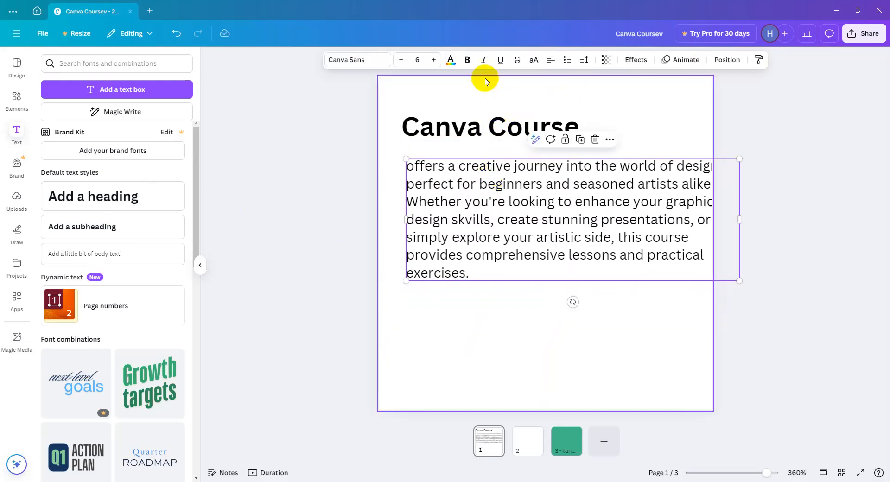
Set the body text's font size to 3 and narrow its box to slightly wider than the heading.
left_click(397, 69)
left_click(397, 68)
left_click(397, 68)
left_click_drag(479, 163, 479, 182)
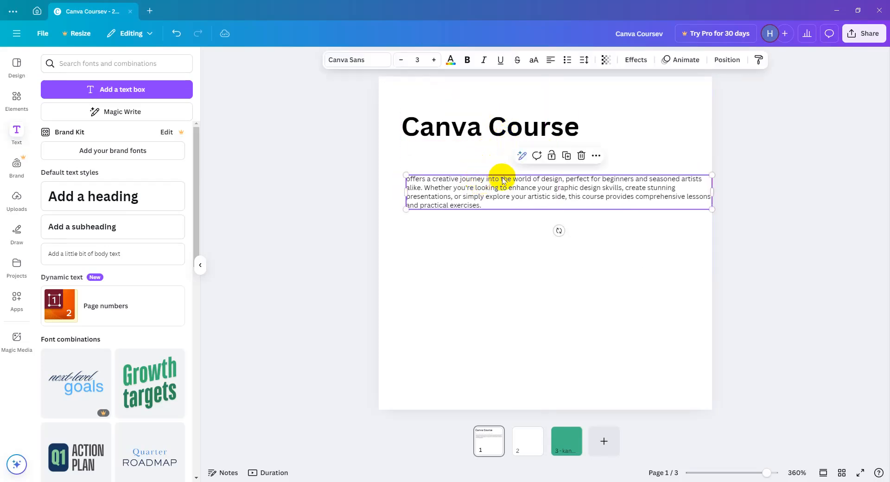
left_click(503, 191)
left_click_drag(712, 191, 606, 197)
left_click(588, 171)
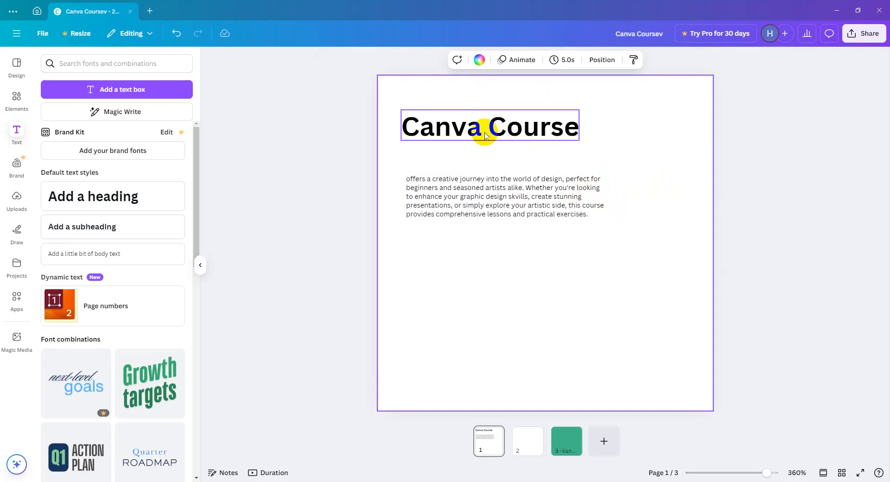
Add a subheading to page 1 that reads "Full Course".
left_click(78, 220)
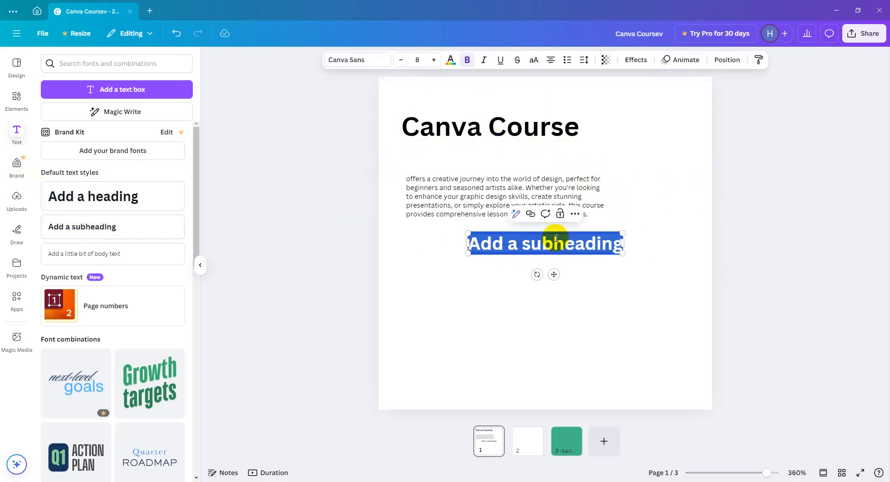
type("Fu")
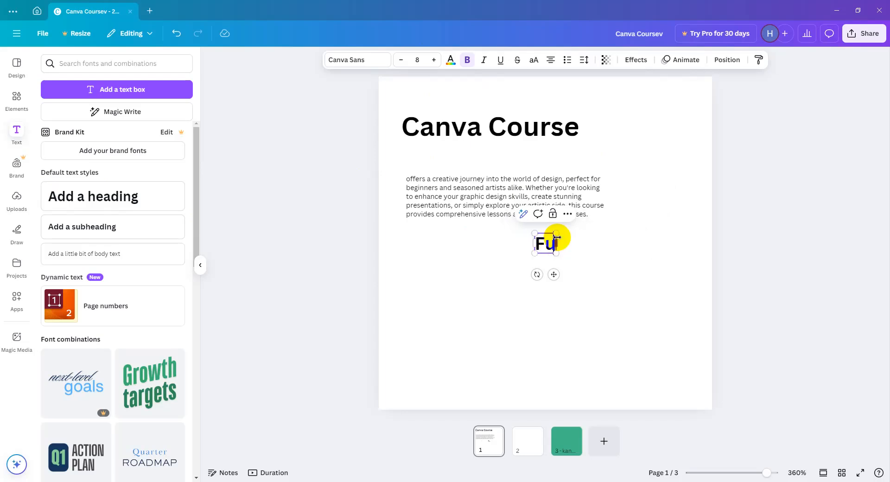
type("ll Cou")
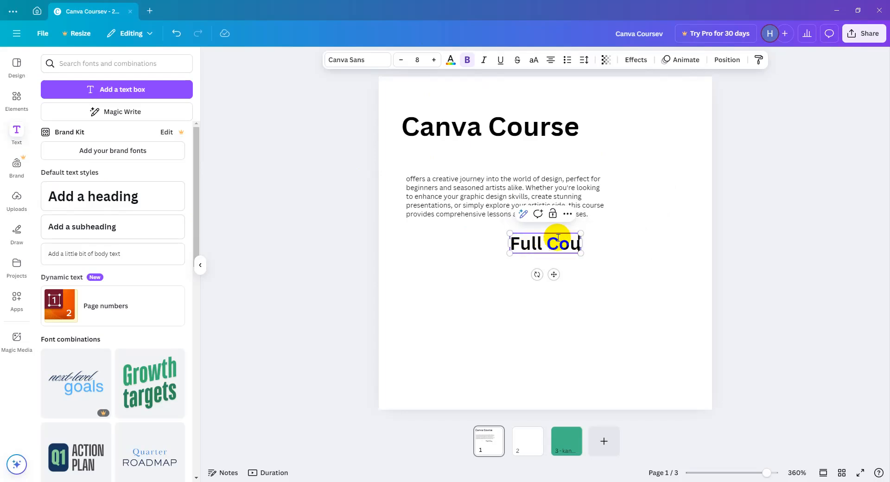
type("rse")
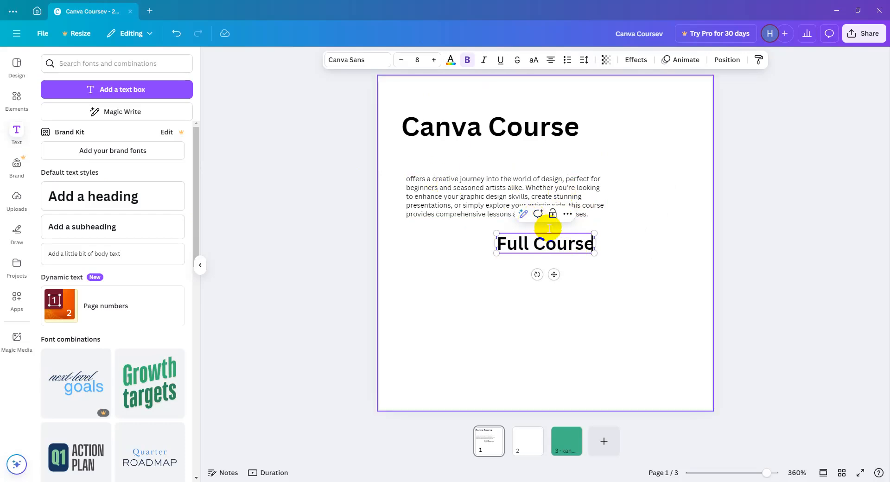
Move the "Full Course" subheading between the heading and the body text, shifting the body text slightly down.
left_click(446, 264)
left_click(526, 250)
left_click(511, 212)
left_click(597, 251)
left_click_drag(577, 248, 481, 168)
left_click_drag(477, 201, 477, 211)
Select all three text boxes and cycle their alignment through right and justified to left-aligned.
left_click_drag(508, 288, 453, 155)
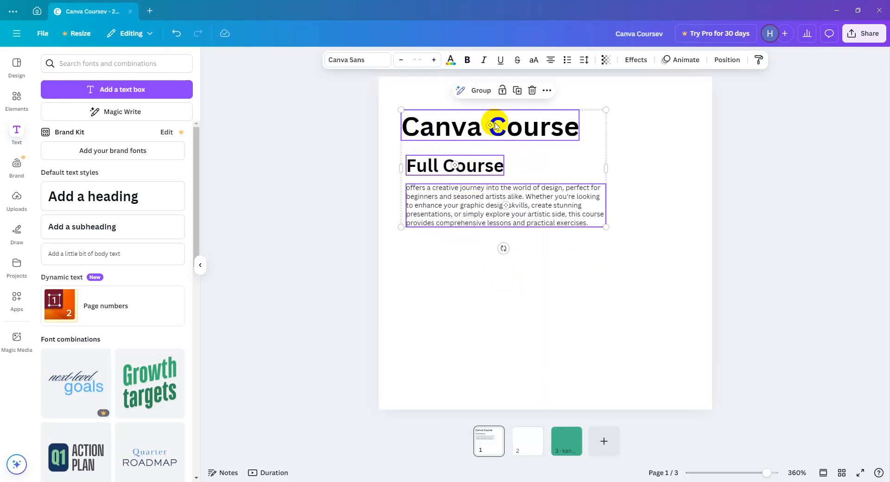
left_click(551, 62)
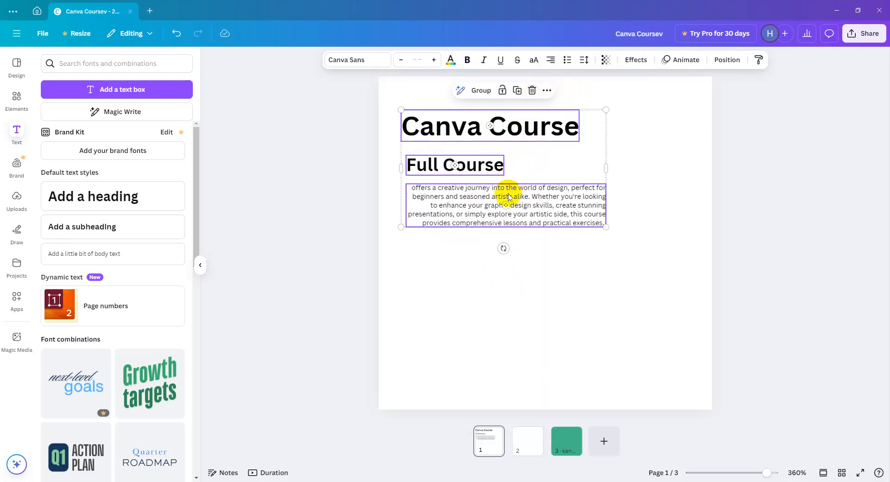
left_click(551, 63)
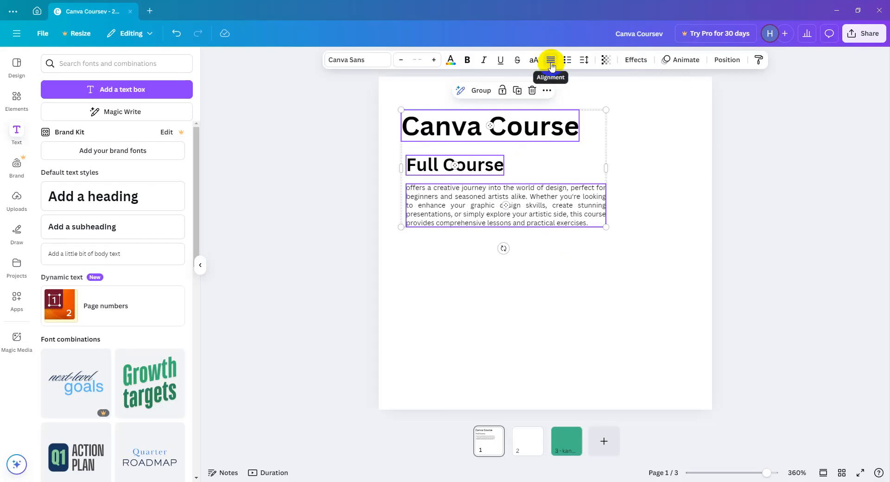
left_click(550, 62)
Nudge the "Full Course" subheading and the body text together into line with the heading's left edge.
left_click_drag(470, 250, 418, 166)
key("shift+Left")
key("Right")
key("Right")
key("Right")
key("Right")
key("Right")
key("Right")
key("Right")
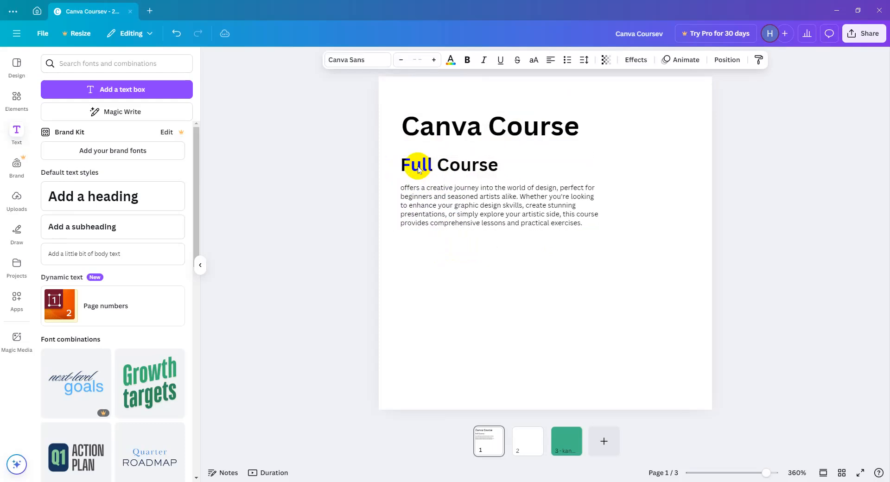
left_click(488, 265)
Color the "Canva Course" heading with the green from the Brand Kit palette.
left_click(477, 121)
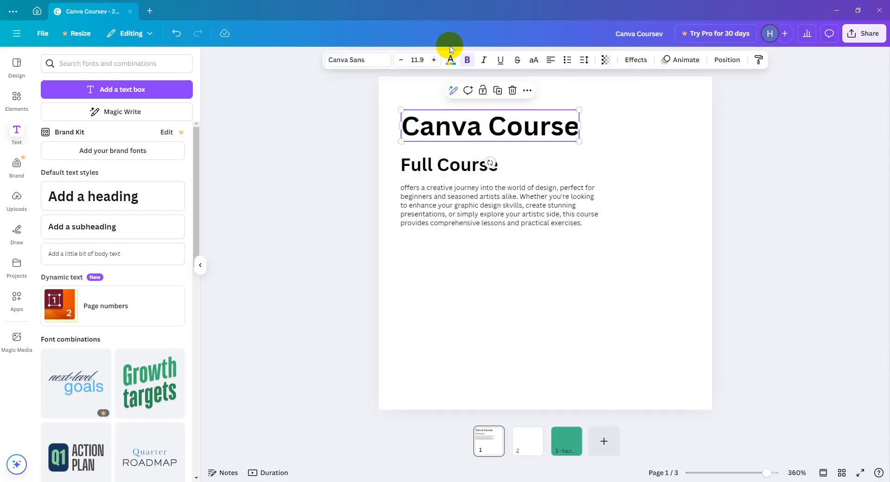
left_click(453, 64)
left_click(53, 195)
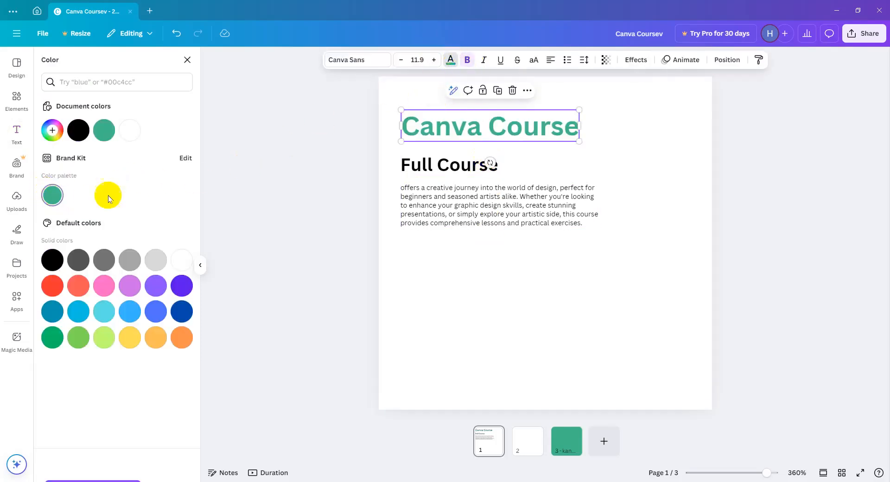
Color the "Full Course" subheading very dark navy #010E22 with a custom shade and deselect it.
left_click(425, 166)
left_click(79, 131)
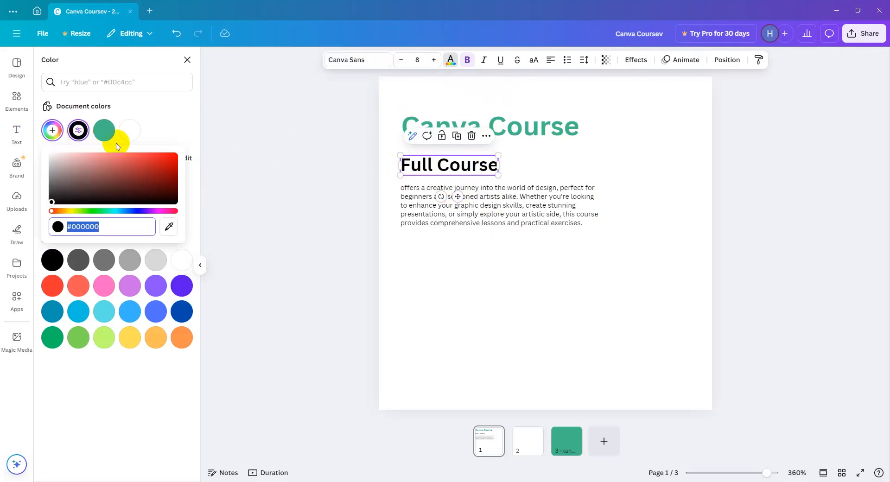
left_click(160, 199)
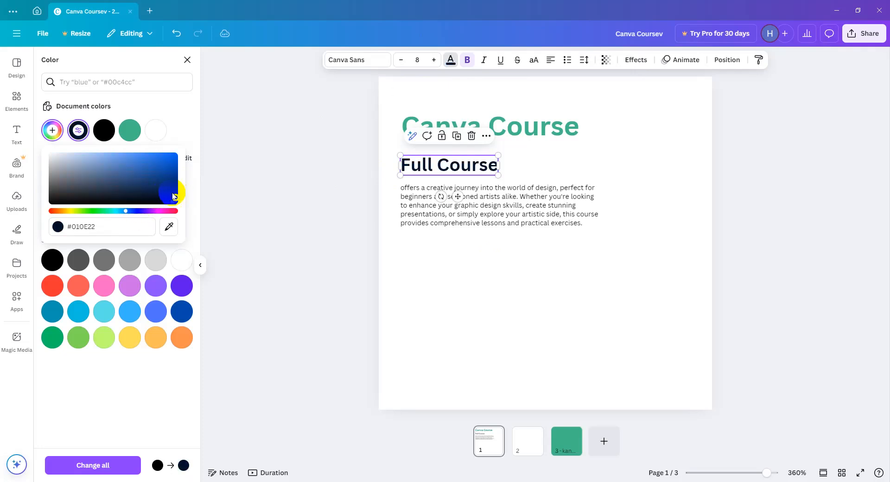
left_click(482, 208)
left_click(482, 260)
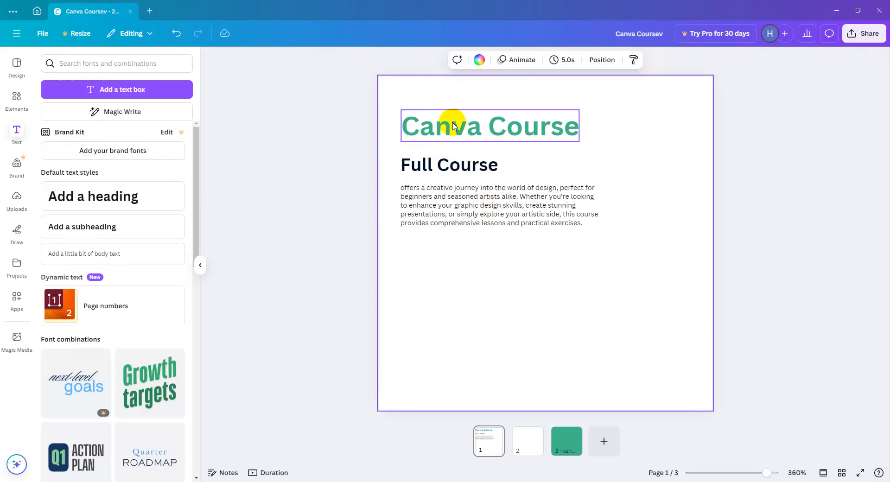
Browse the font combinations and add the green "Vibe check" one to the page below the body text.
left_click_drag(194, 208, 204, 466)
scroll(111, 402, "down", 10)
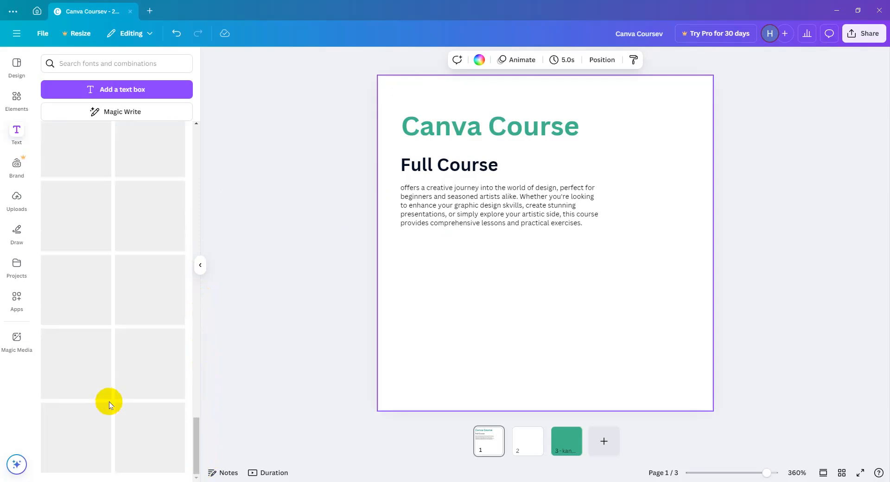
left_click_drag(191, 382, 189, 334)
left_click(135, 239)
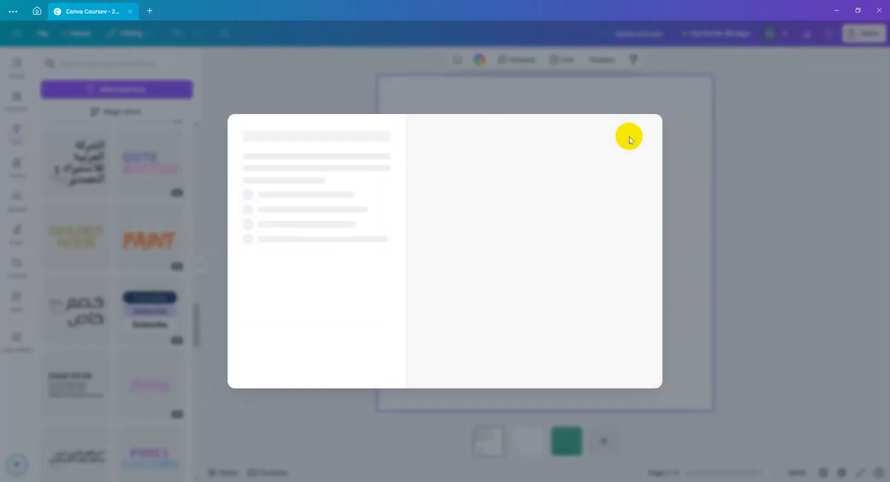
left_click(674, 121)
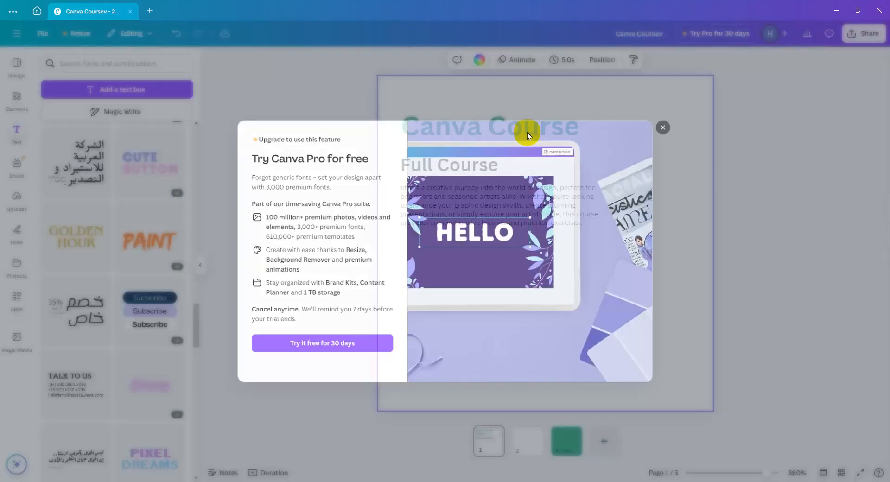
left_click_drag(193, 331, 197, 285)
left_click_drag(99, 292, 510, 279)
Replace "Vibe" with "Design" and "check" with "in Canva" in the added font combination.
double_click(510, 277)
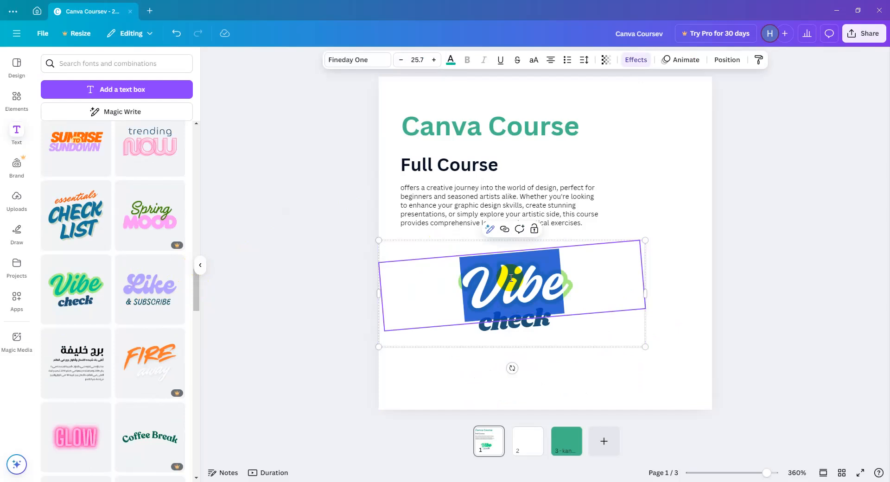
type("Desi")
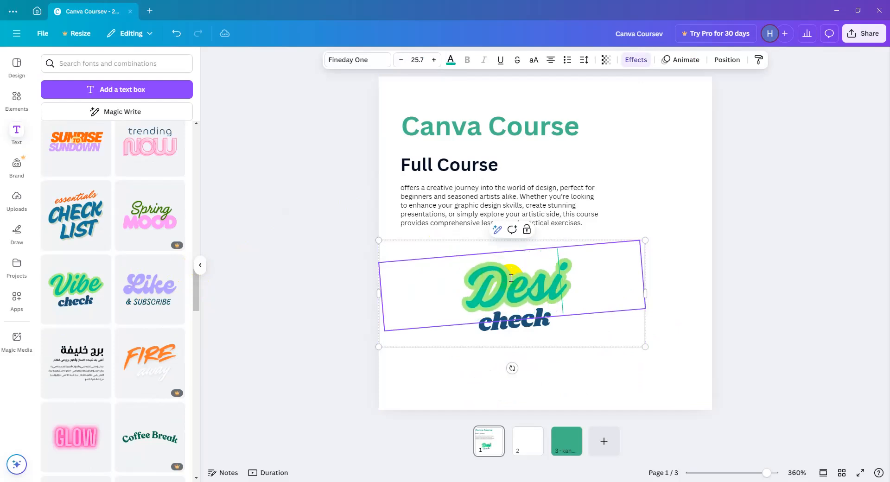
type("gn")
double_click(511, 313)
left_click(514, 324)
double_click(514, 324)
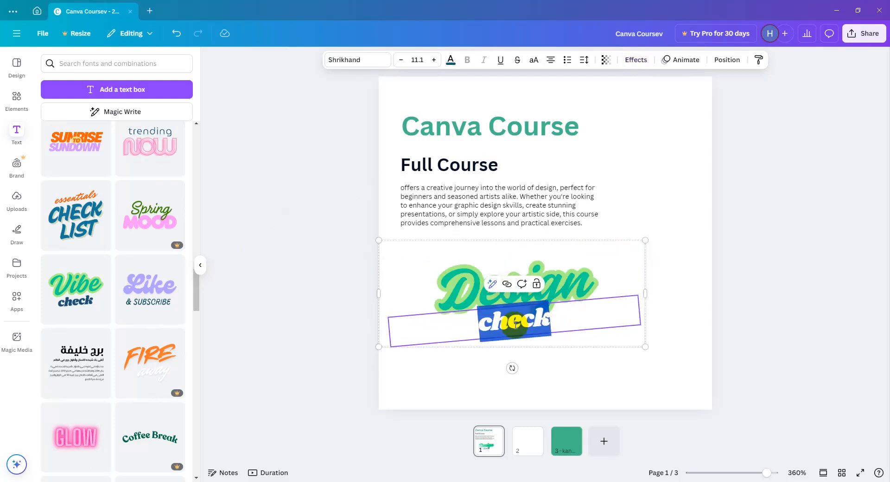
type("in C")
type("anva")
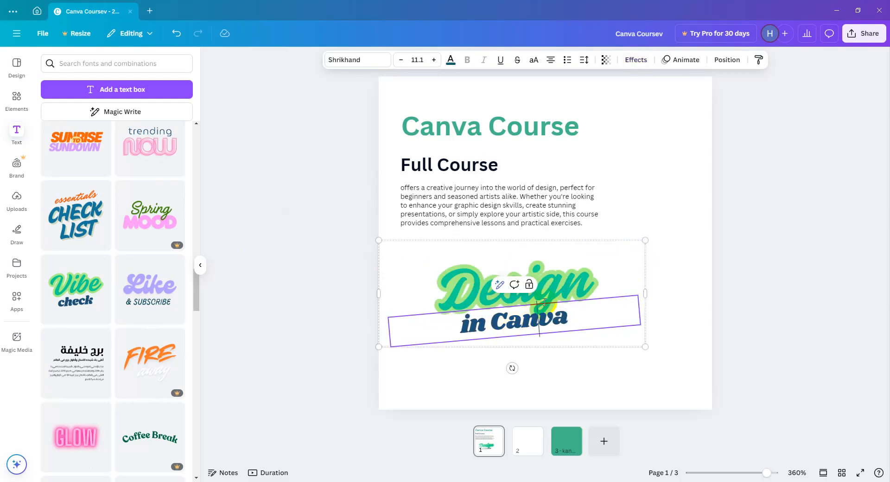
Try several document colors on the "Design" text, including light green, white and the brand green, ending on its original bright green.
left_click(546, 282)
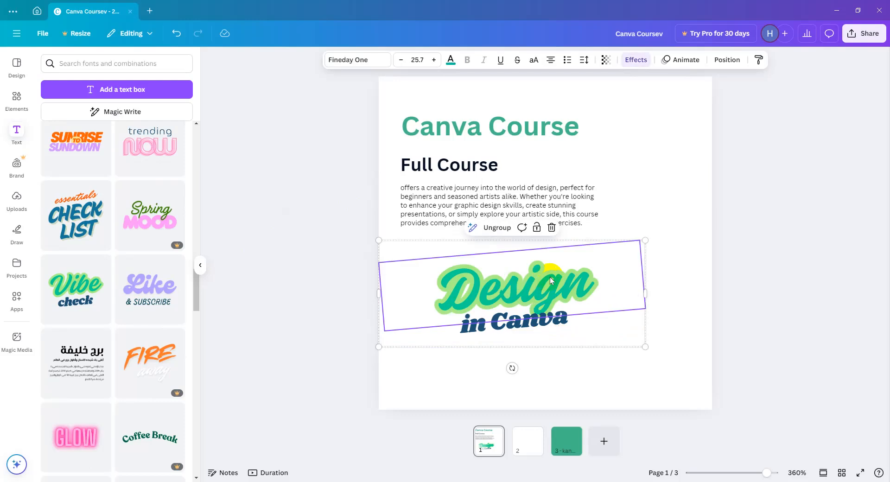
left_click(450, 65)
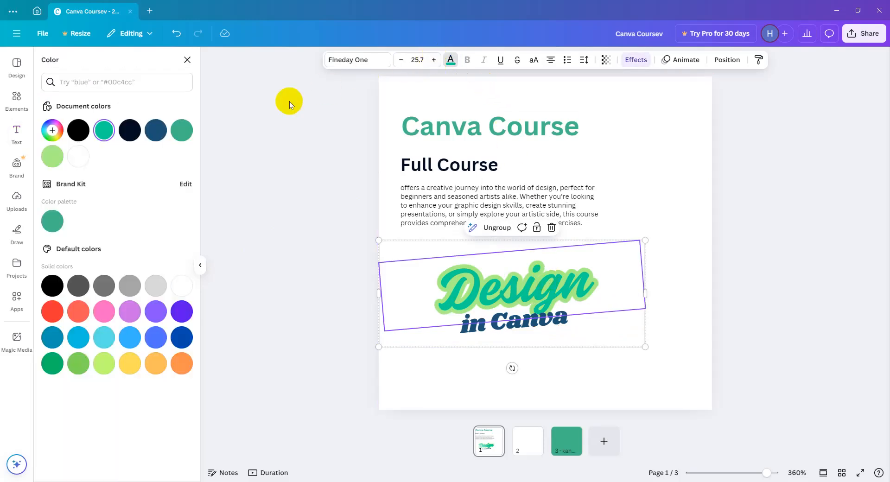
left_click(128, 130)
left_click(78, 156)
left_click(54, 156)
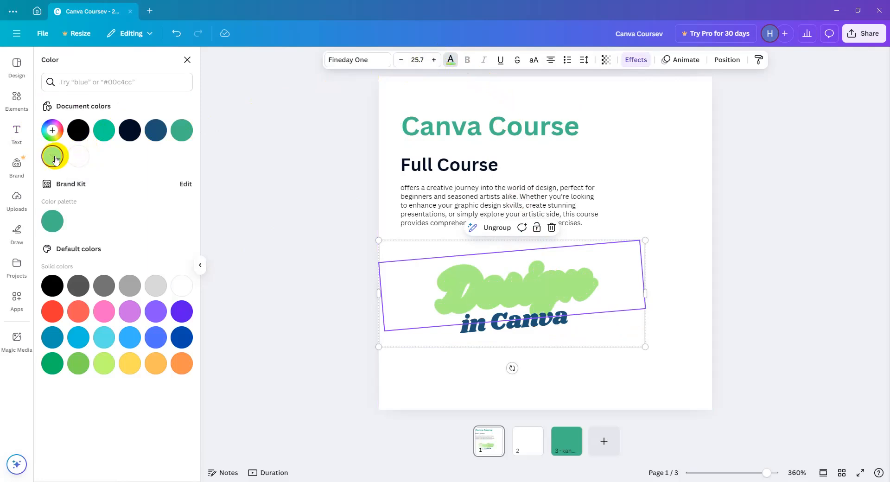
left_click(77, 156)
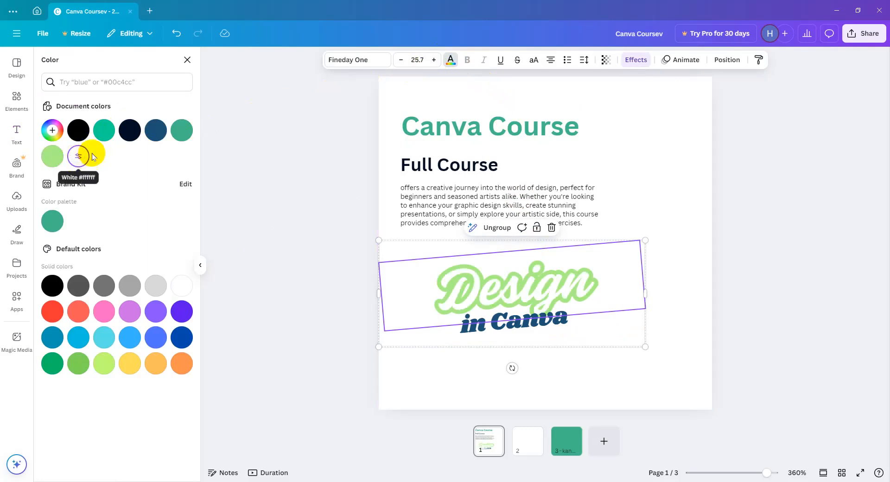
left_click(181, 130)
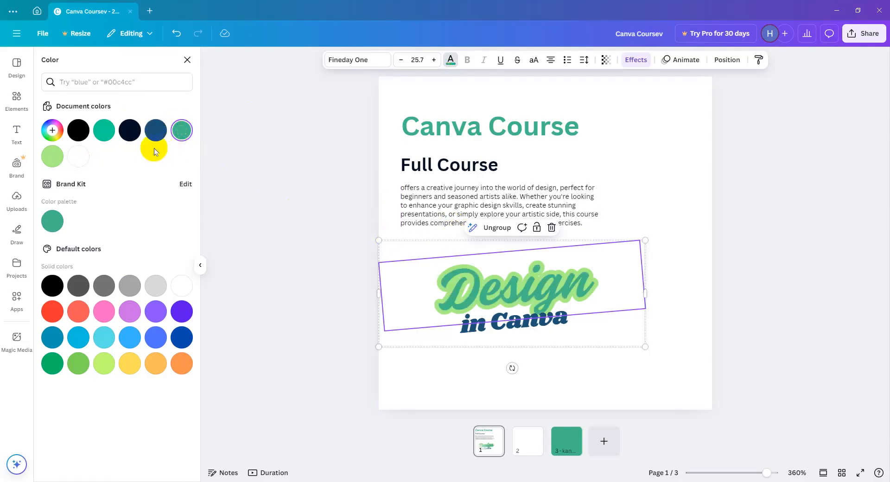
left_click(103, 131)
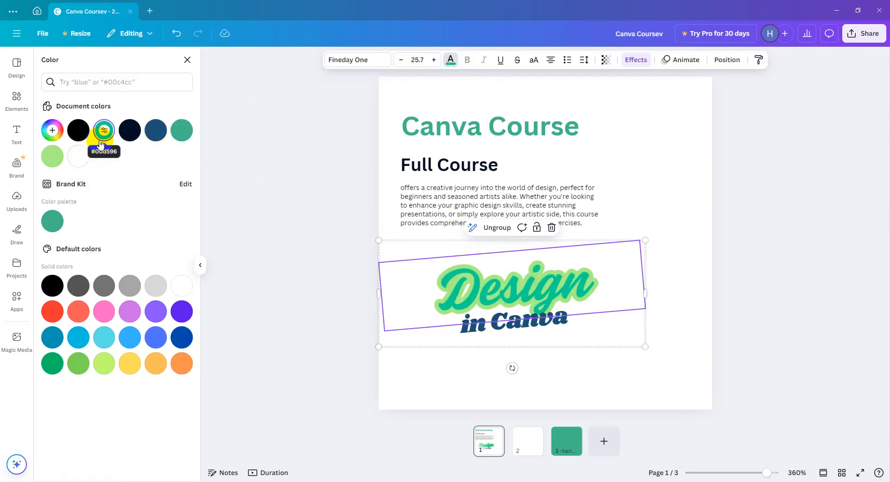
left_click(449, 59)
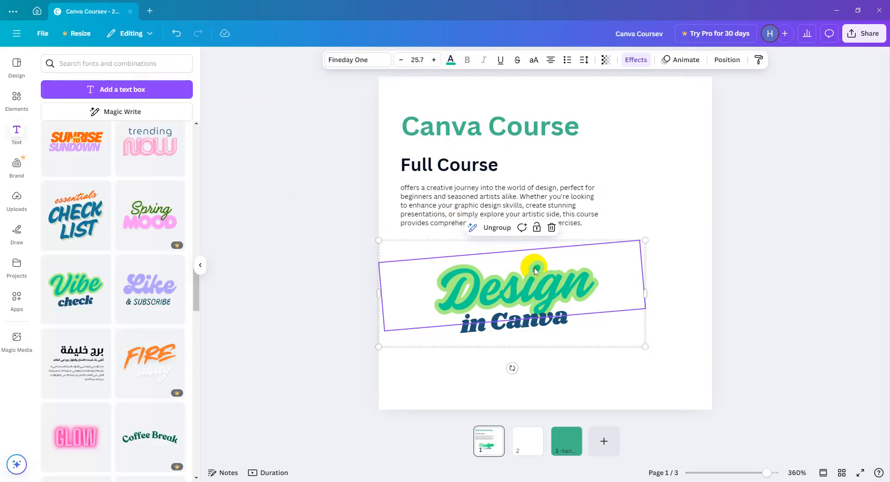
Move the "Design in Canva" text group so its lettering lines up beneath the left edge of the body text.
left_click(653, 284)
left_click_drag(579, 312, 553, 297)
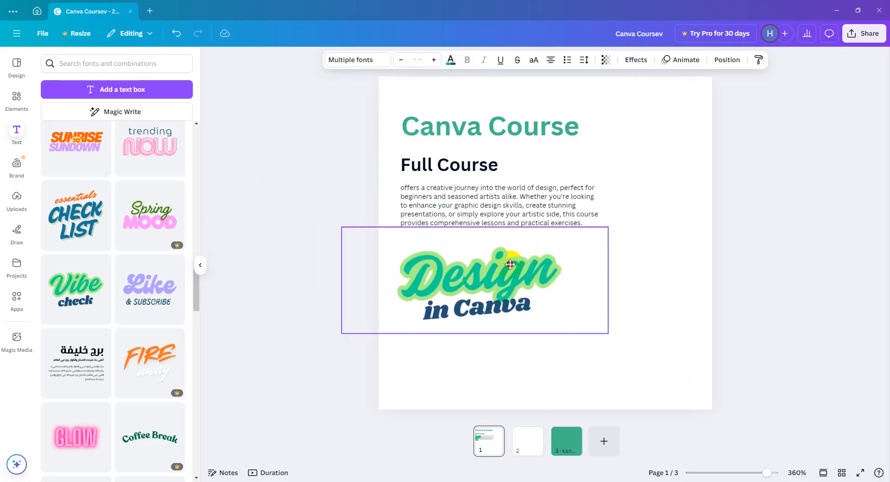
left_click(616, 277)
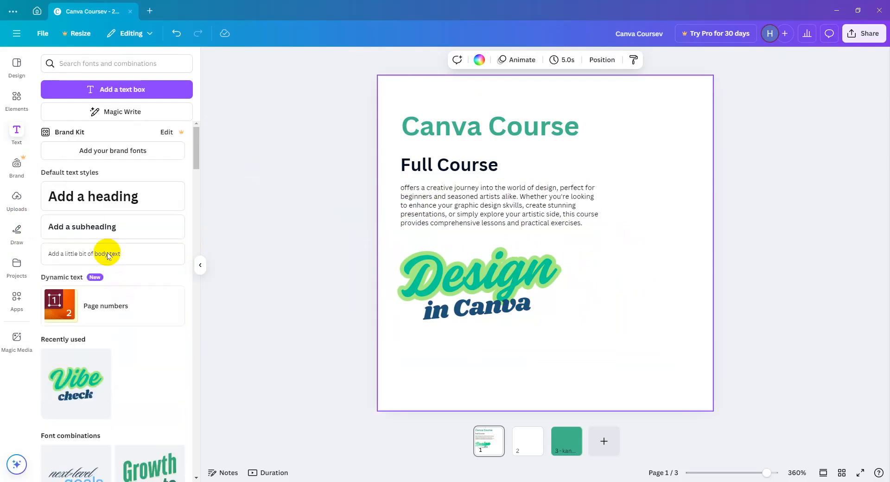
scroll(125, 254, "down", 15)
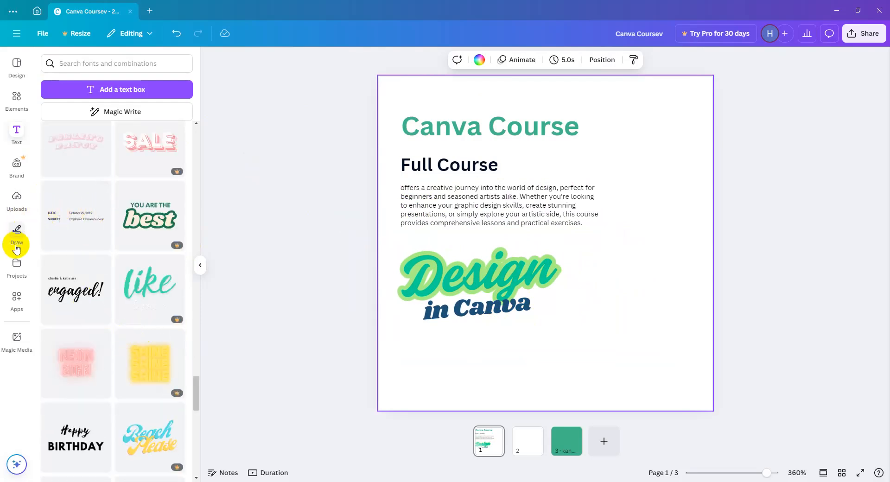
left_click(21, 204)
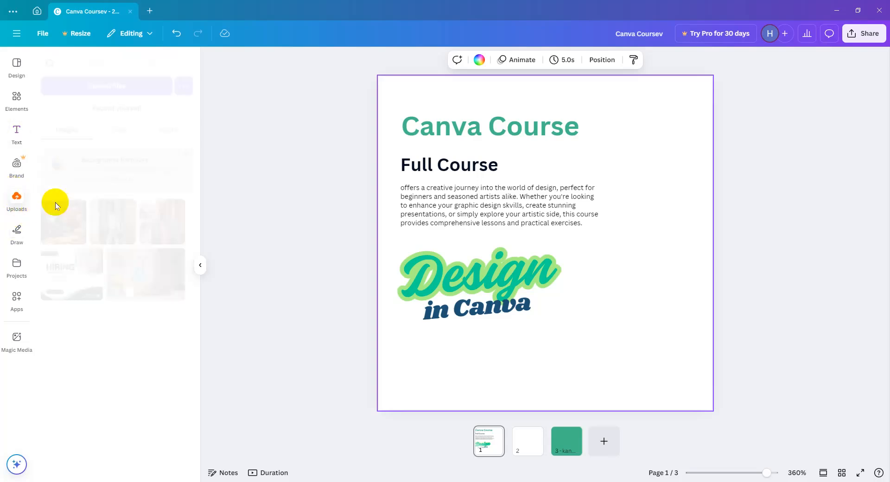
Draw red freehand marker strokes in the empty area beside the body text and the "Design in Canva" lettering.
left_click(17, 232)
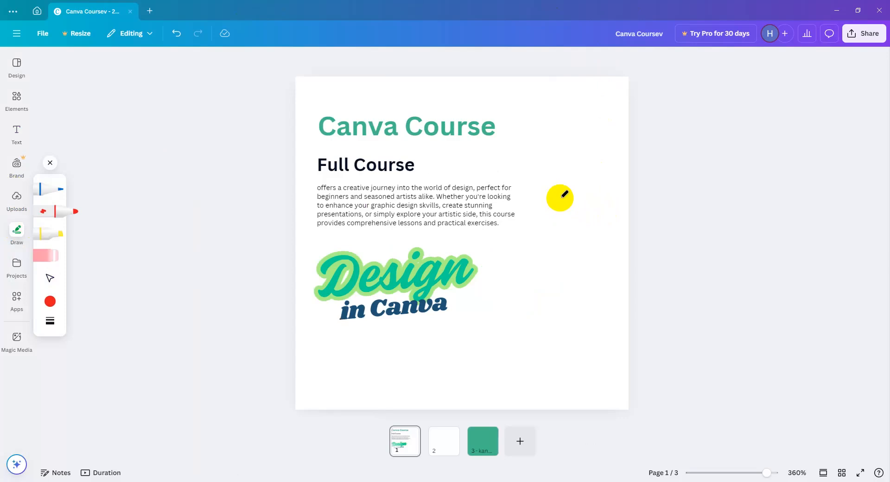
mouse_move(552, 162)
left_mouse_down()
mouse_move(548, 235)
mouse_move(519, 270)
mouse_move(523, 337)
mouse_move(545, 343)
mouse_move(556, 322)
left_mouse_up()
left_click_drag(586, 274, 540, 320)
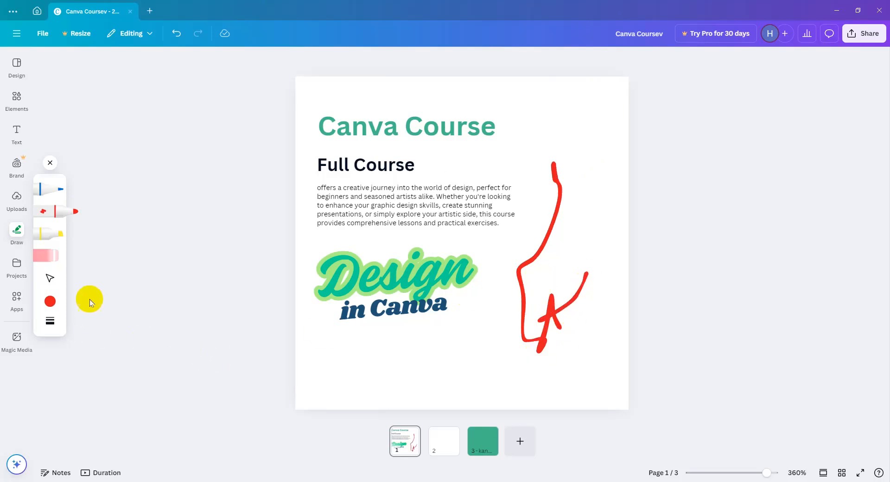